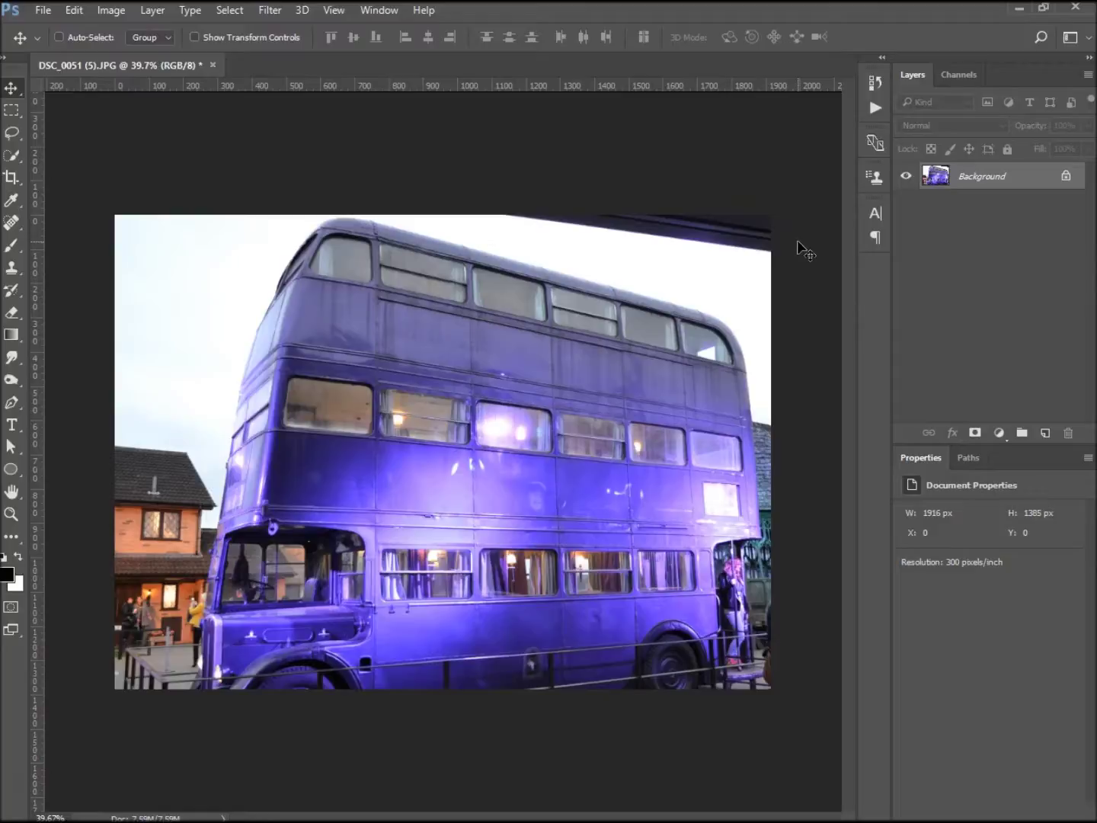
pyautogui.moveTo(744, 223); pyautogui.dragTo(754, 227)
pyautogui.click(654, 183)
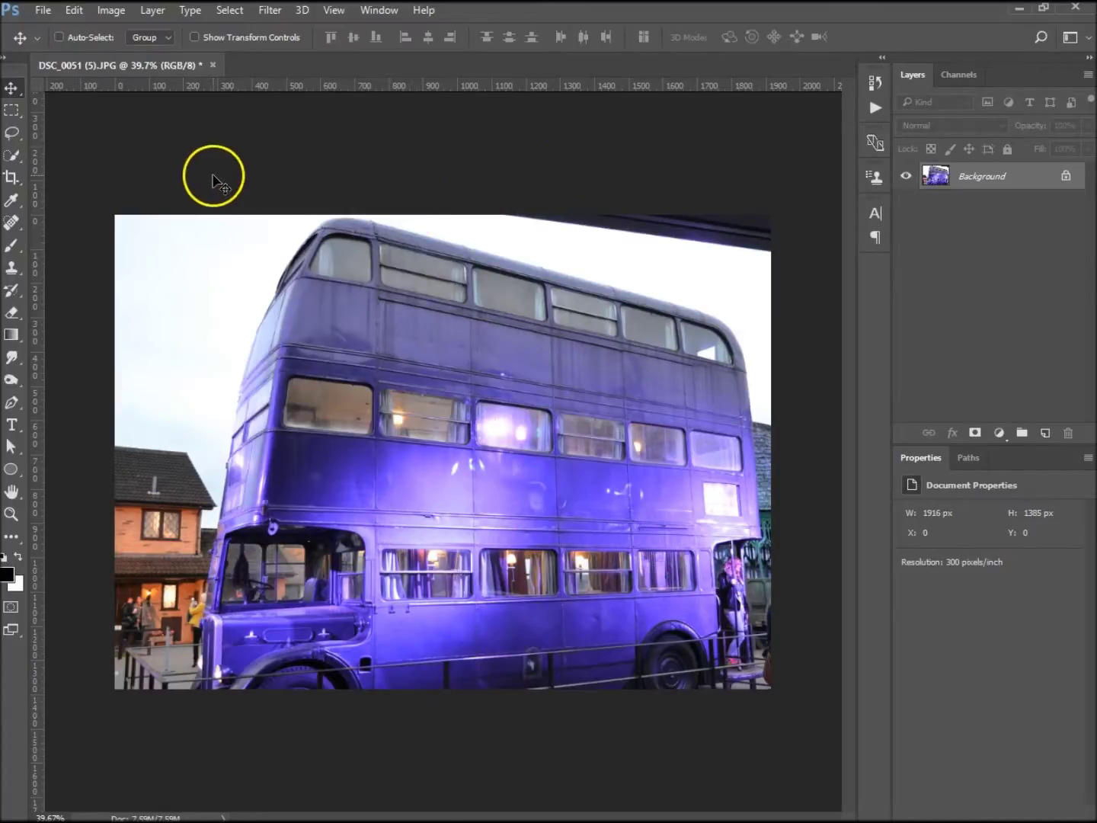
# - Outline the upper front of the bus with a closed Polygonal Lasso selection following the front edge and roofline
pyautogui.click(13, 140)
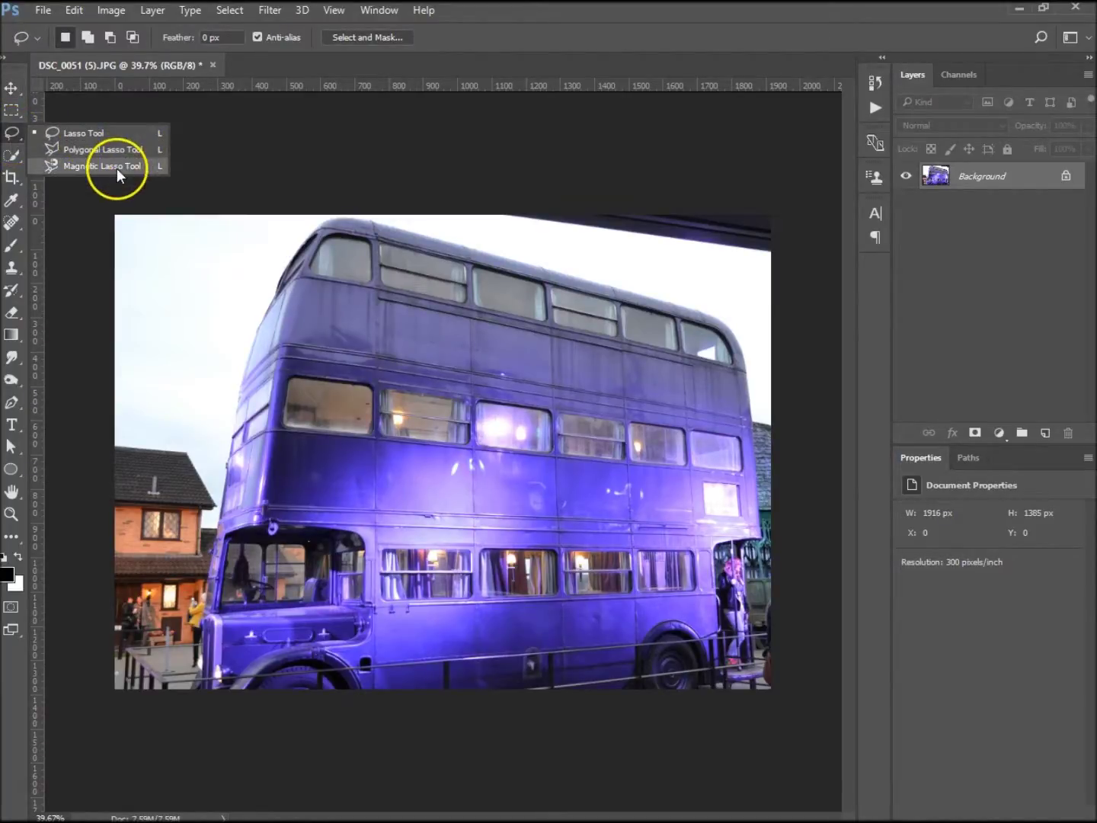
pyautogui.click(22, 133)
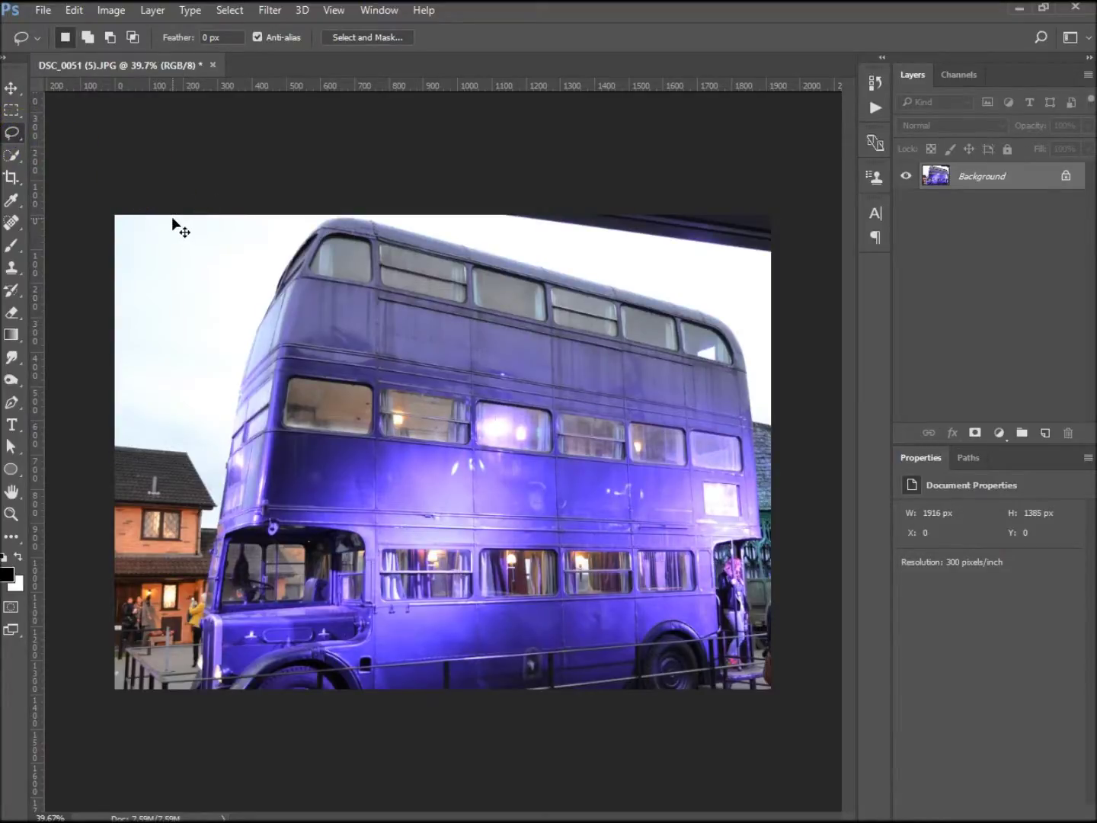
pyautogui.hotkey('ctrl', '+')
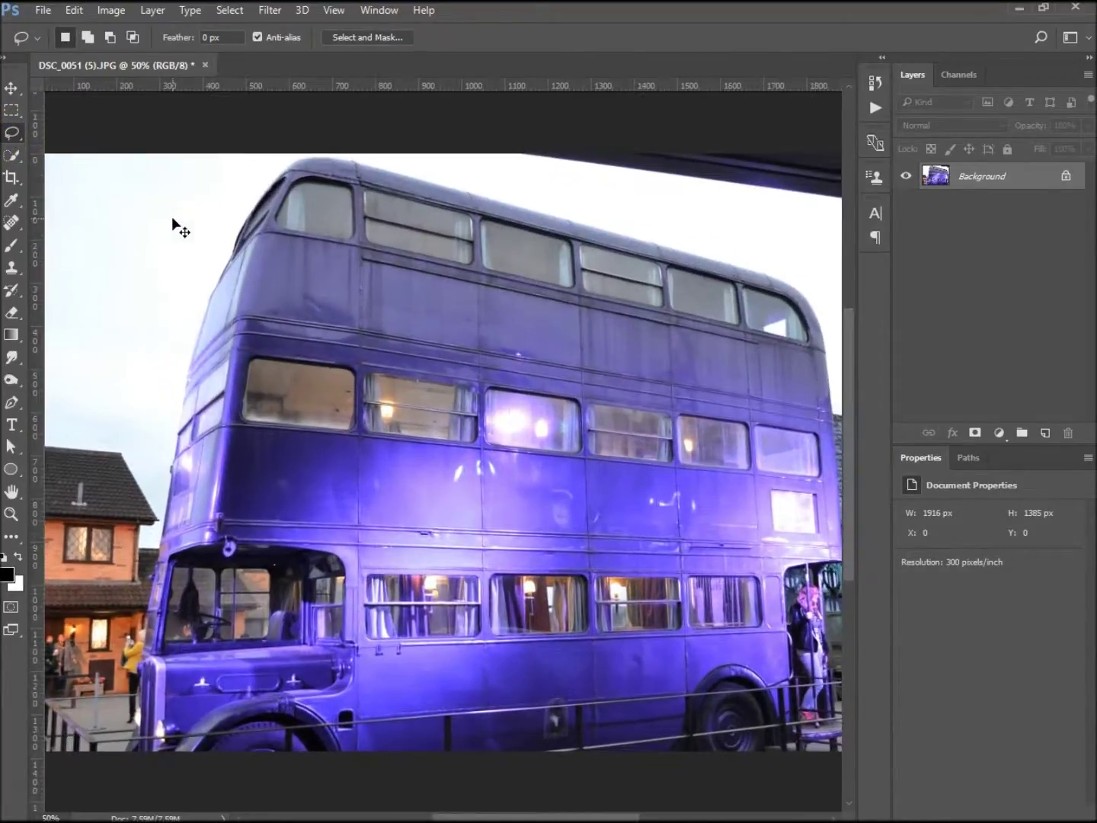
pyautogui.hotkey('ctrl', '+')
pyautogui.moveTo(379, 261); pyautogui.dragTo(518, 388)
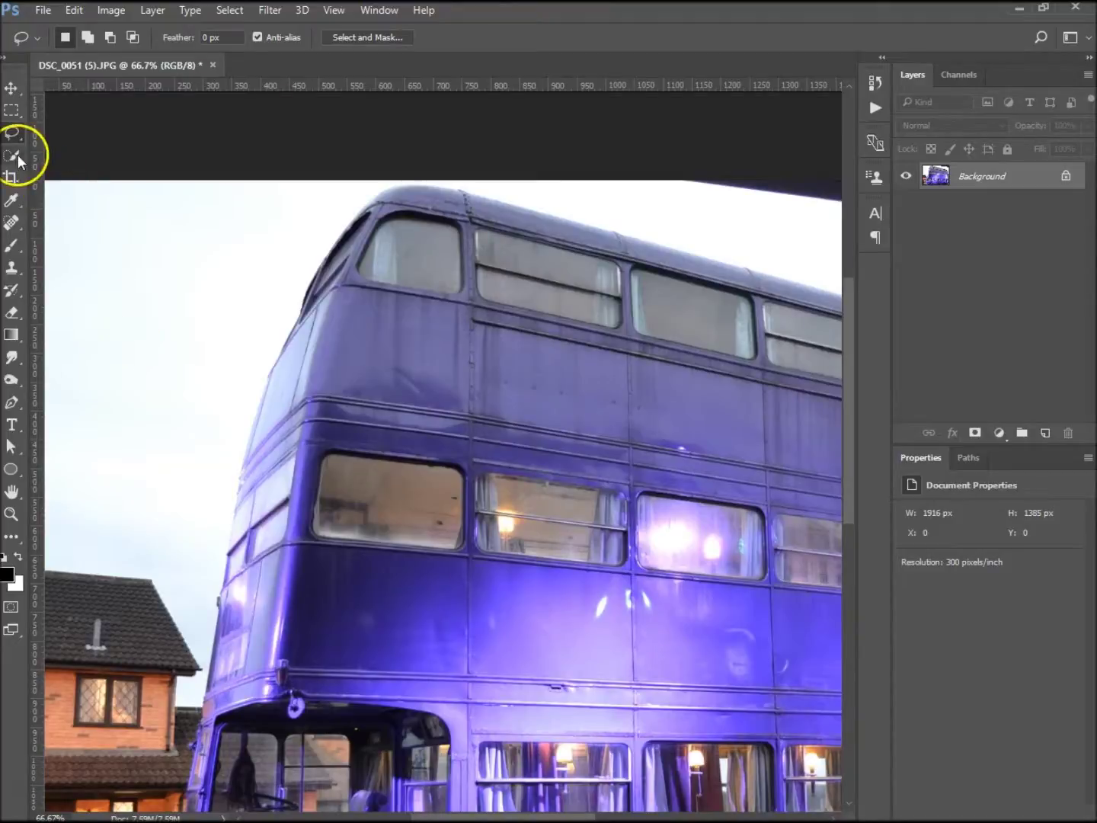
pyautogui.click(13, 134)
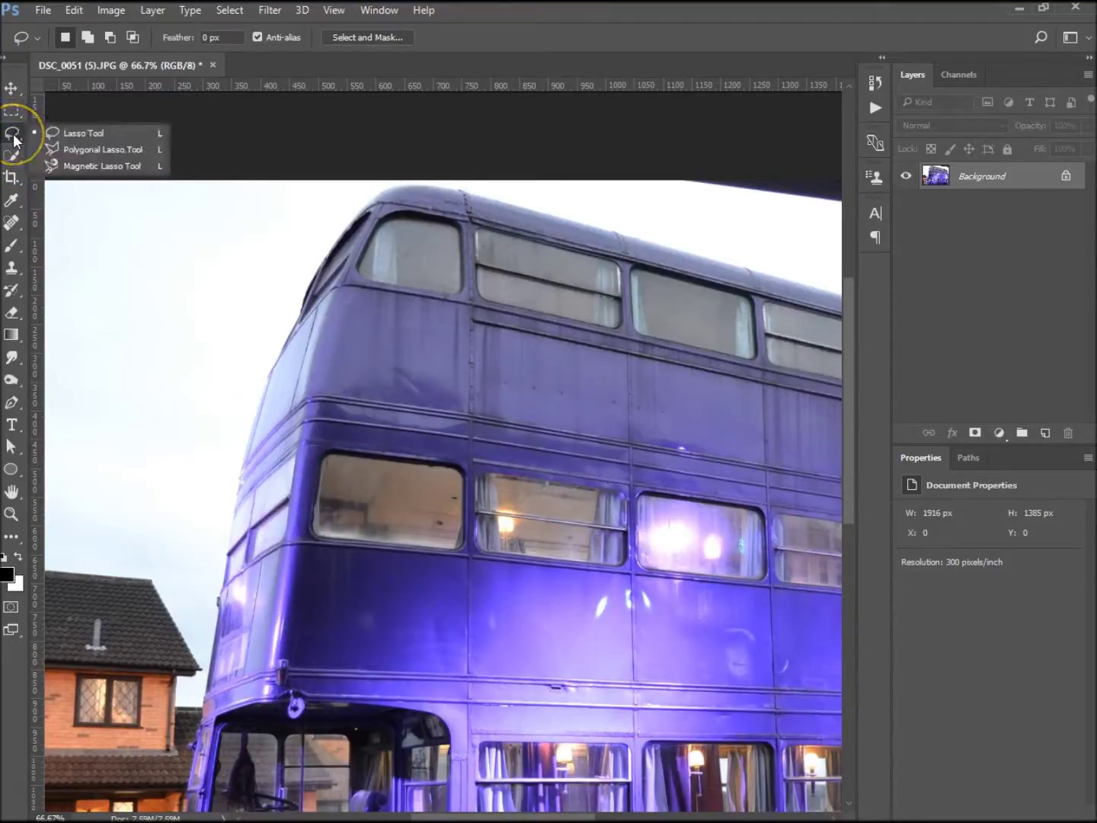
pyautogui.click(91, 151)
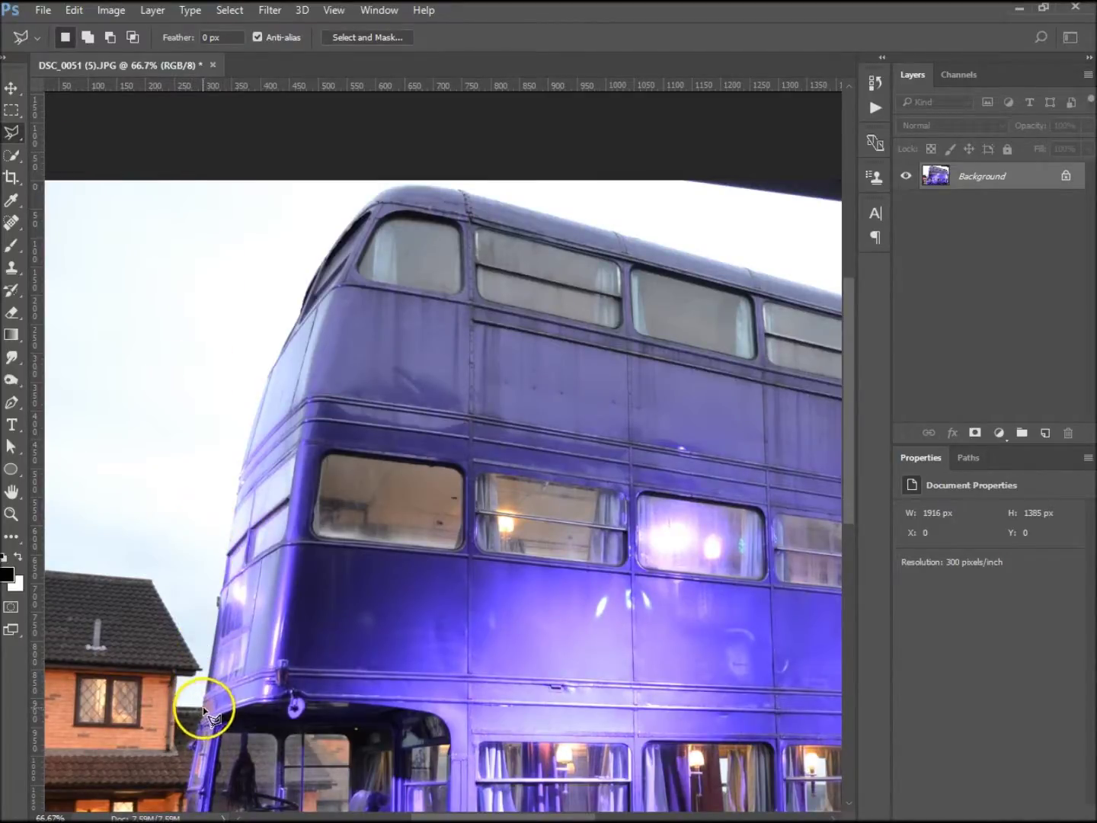
pyautogui.moveTo(203, 706)
pyautogui.mouseDown()
pyautogui.moveTo(249, 427)
pyautogui.moveTo(294, 332)
pyautogui.moveTo(296, 295)
pyautogui.moveTo(373, 197)
pyautogui.moveTo(397, 184)
pyautogui.moveTo(465, 189)
pyautogui.moveTo(777, 278)
pyautogui.moveTo(215, 620)
pyautogui.moveTo(207, 719)
pyautogui.mouseUp()
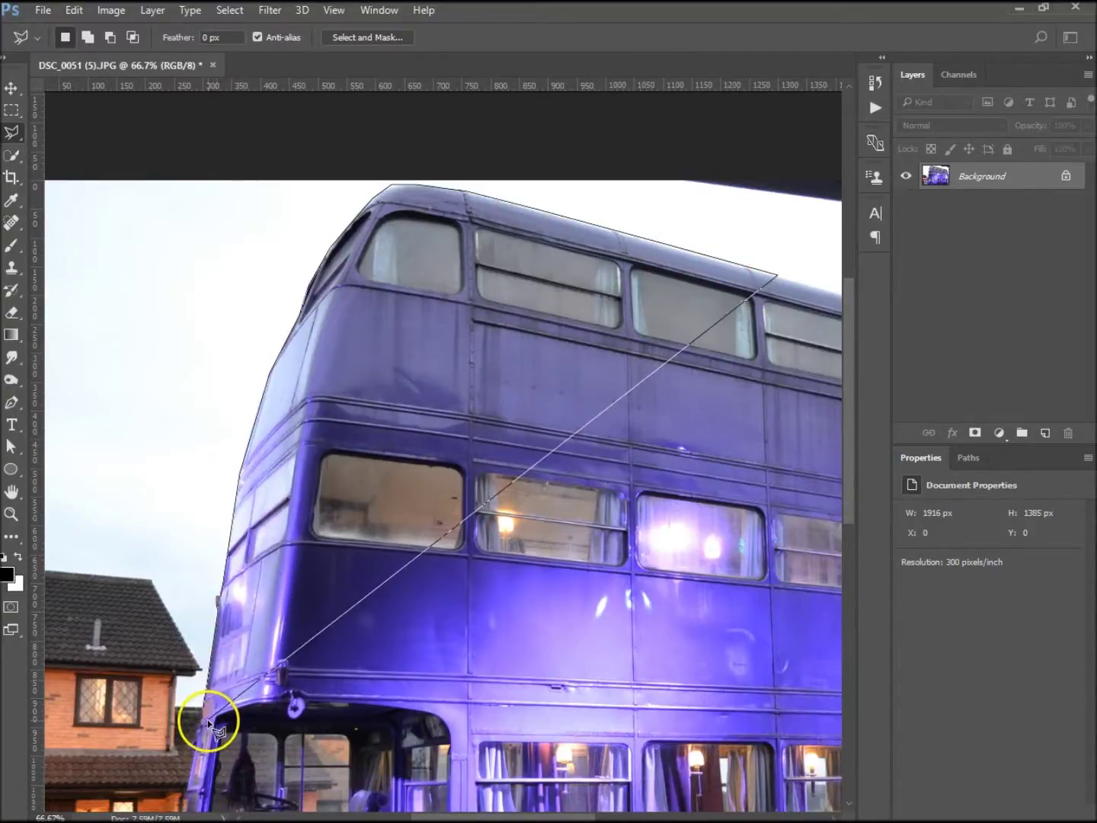
pyautogui.click(203, 709)
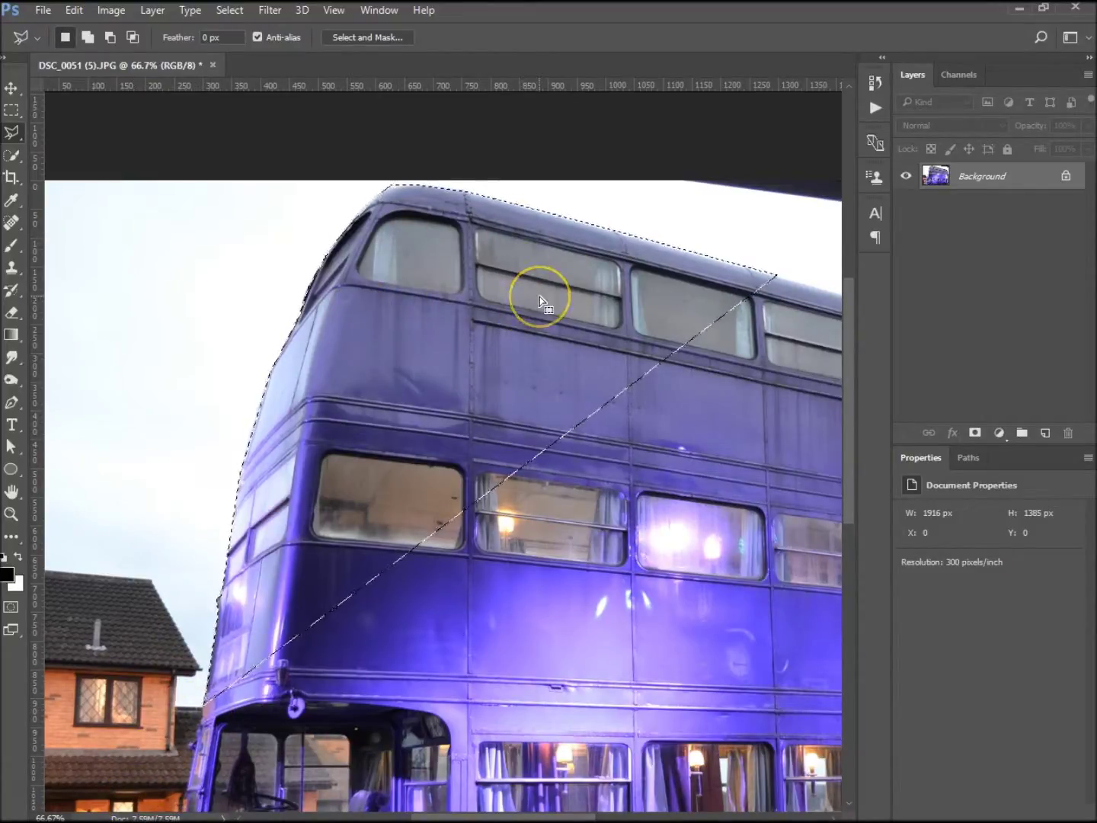
# - Extend the selection at the bus's lower front corner by painting white in Quick Mask mode with a 20 px brush
pyautogui.press('q')
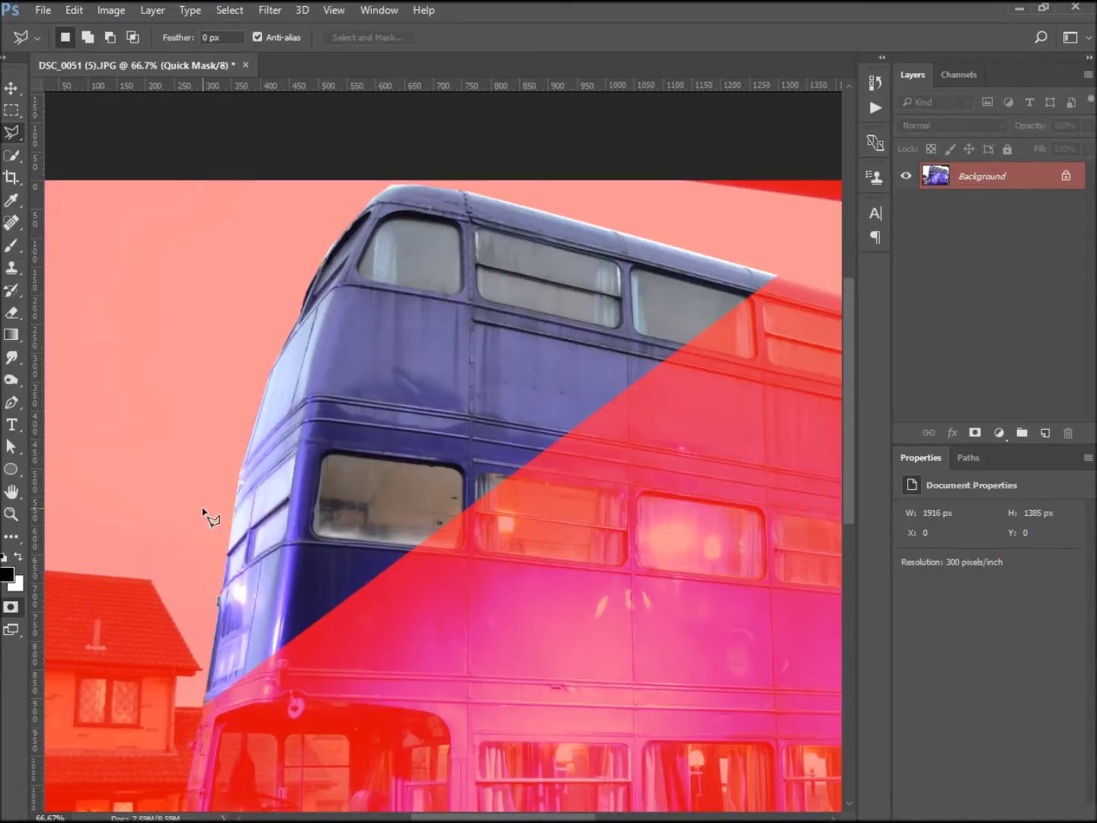
pyautogui.press('b')
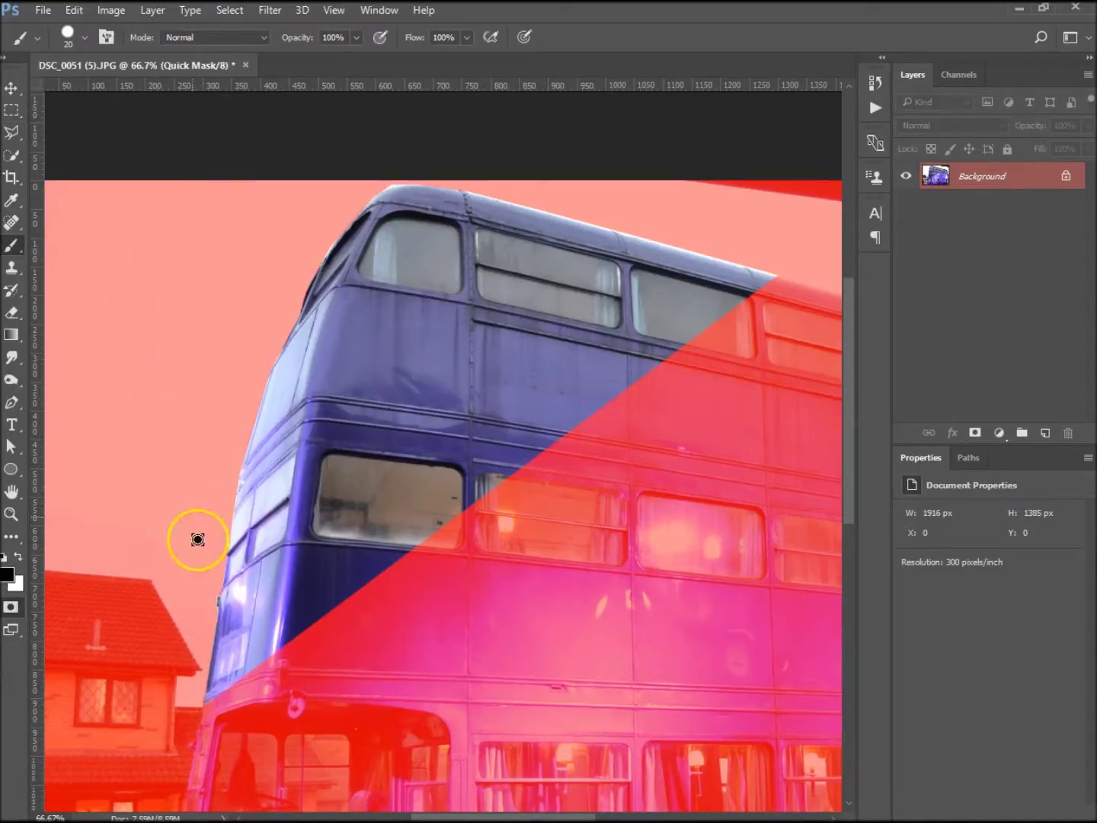
pyautogui.moveTo(199, 688); pyautogui.dragTo(206, 694)
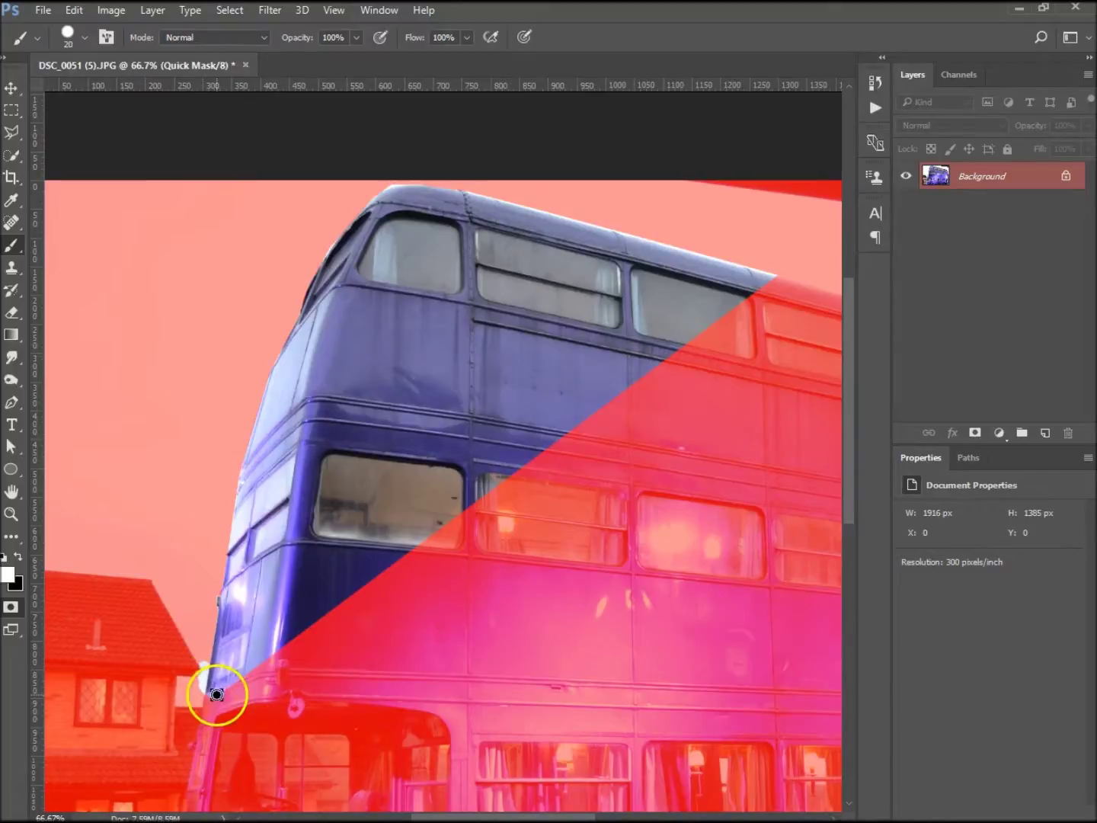
pyautogui.press('q')
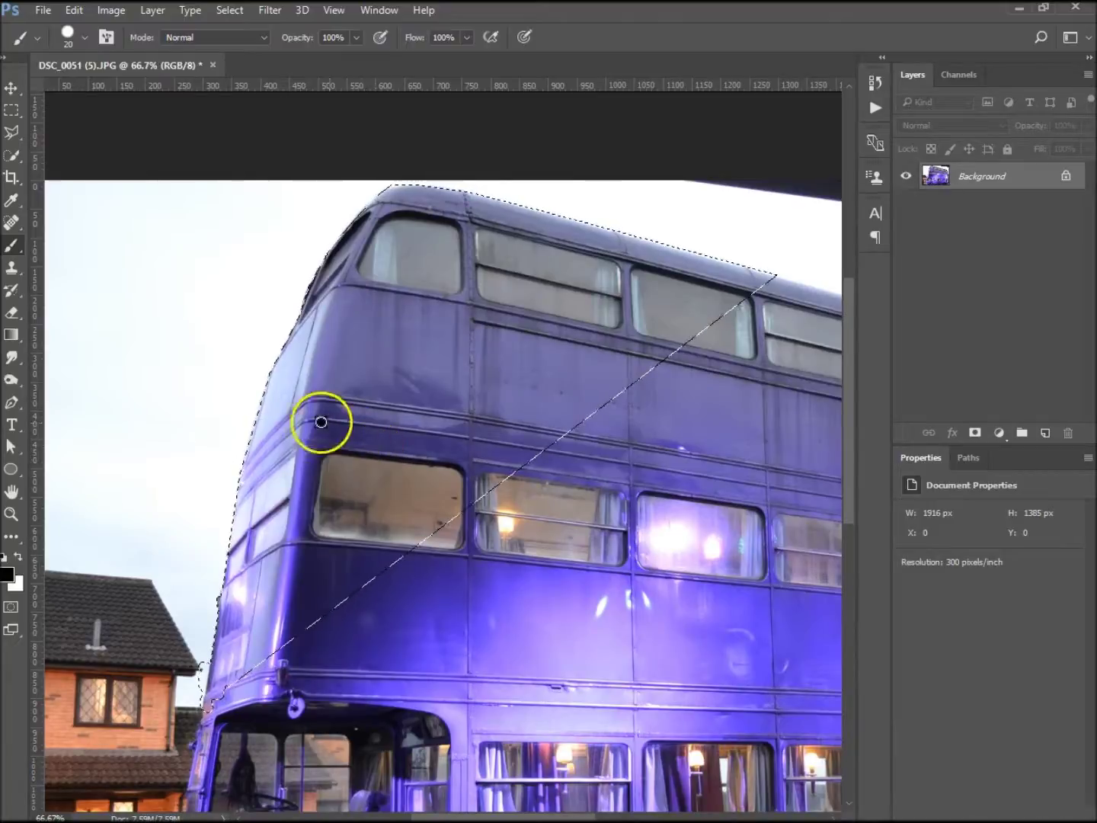
# - Check the extended selection by toggling the Quick Mask overlay, and deselect it
pyautogui.click(11, 608)
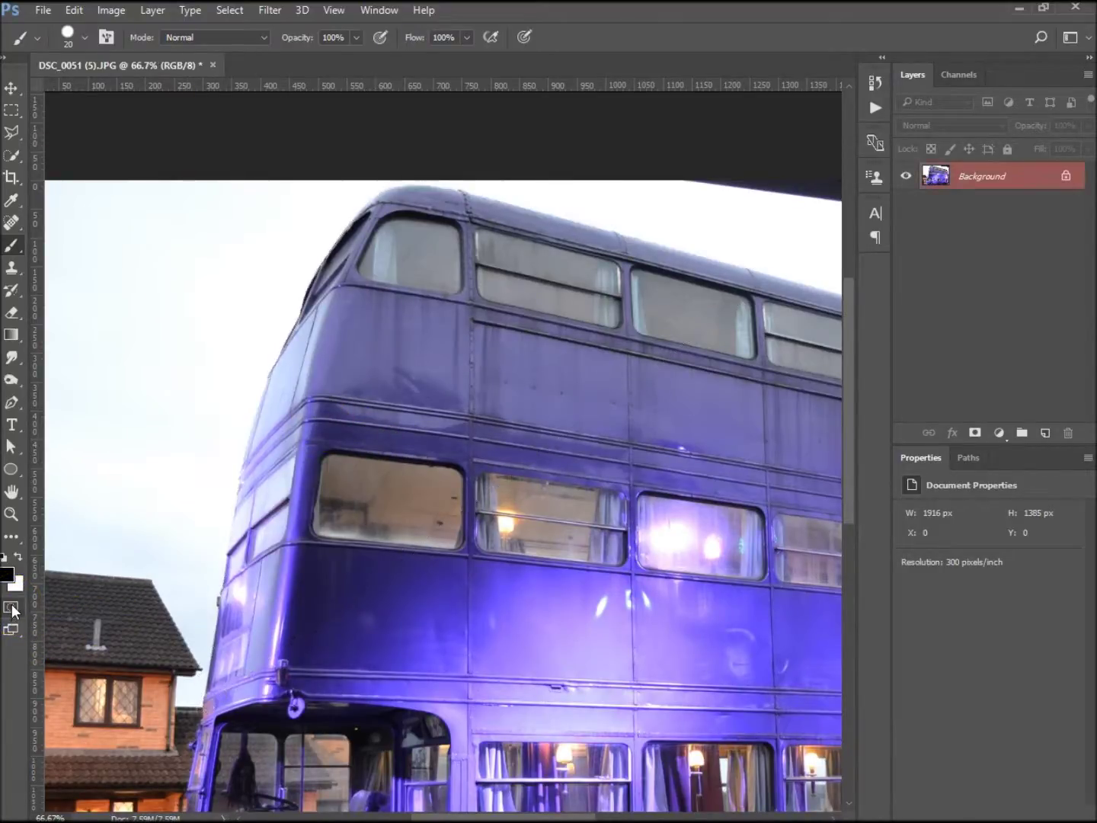
pyautogui.click(11, 608)
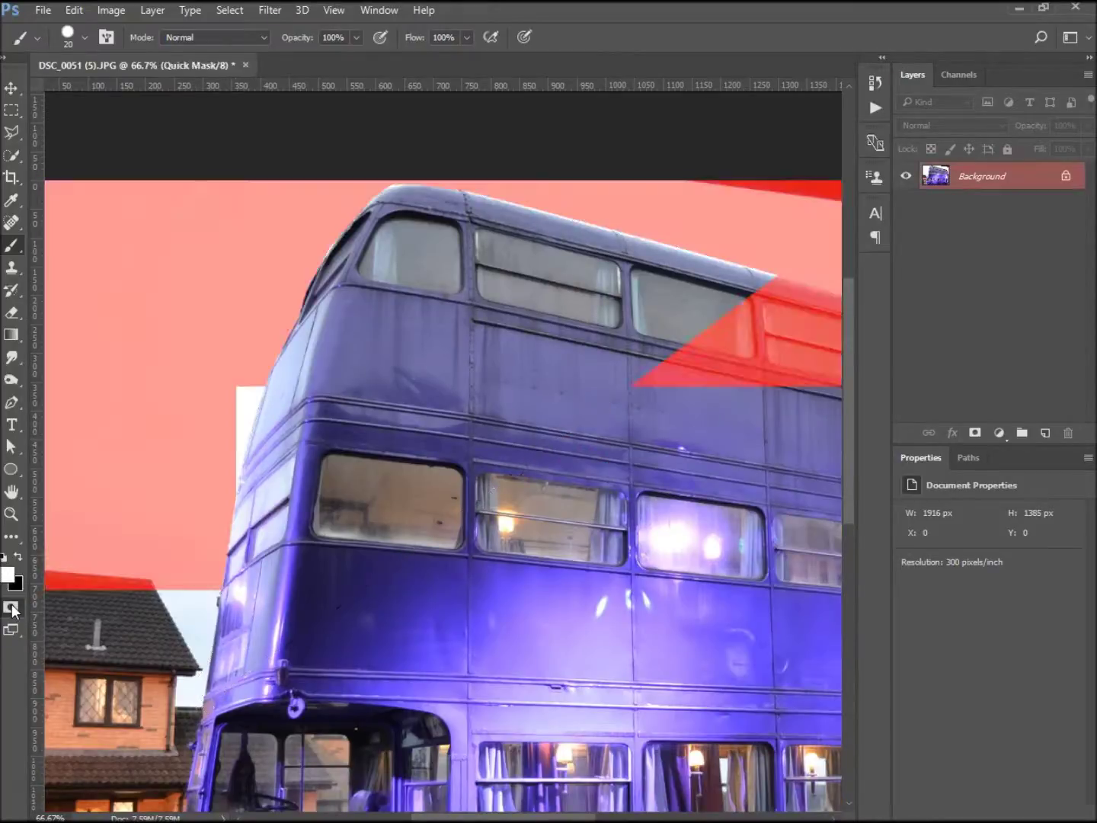
pyautogui.click(11, 607)
pyautogui.click(11, 608)
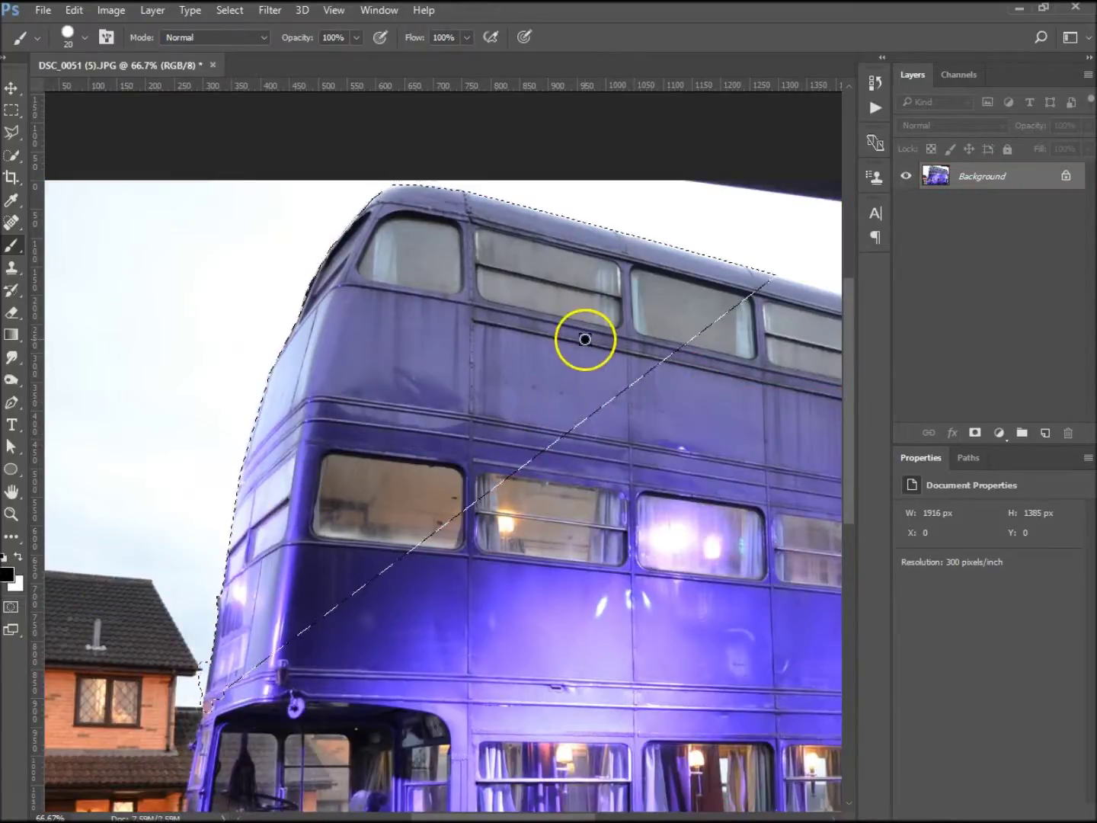
pyautogui.hotkey('ctrl', 'd')
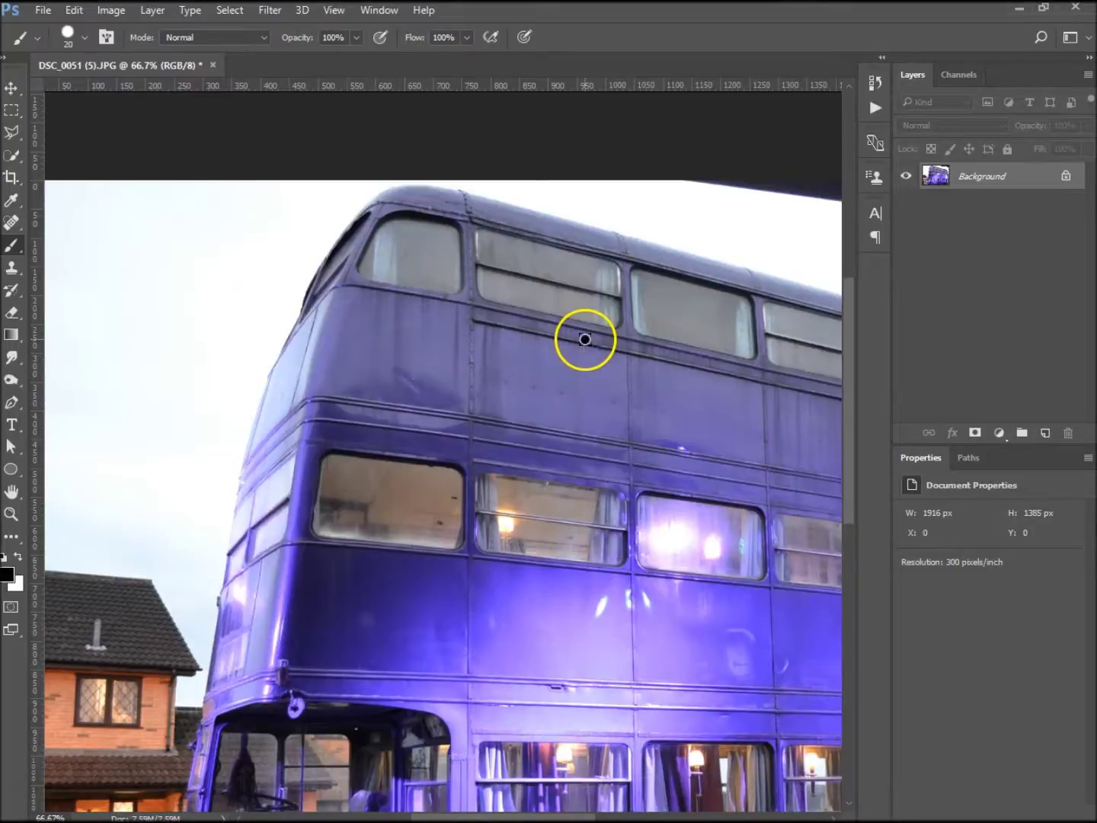
# - Trace the upper front of the bus with the Magnetic Lasso along its front edge and roofline, closing the selection
pyautogui.click(15, 135)
pyautogui.rightClick(14, 136)
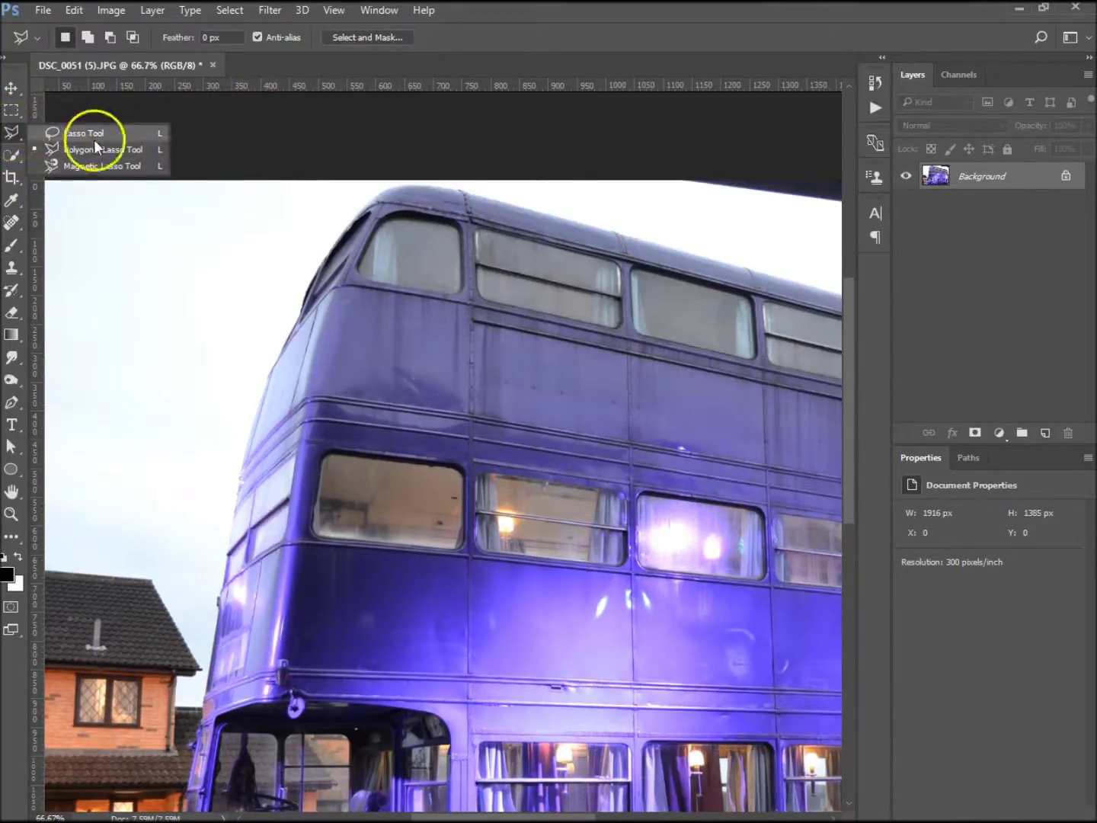
pyautogui.click(116, 166)
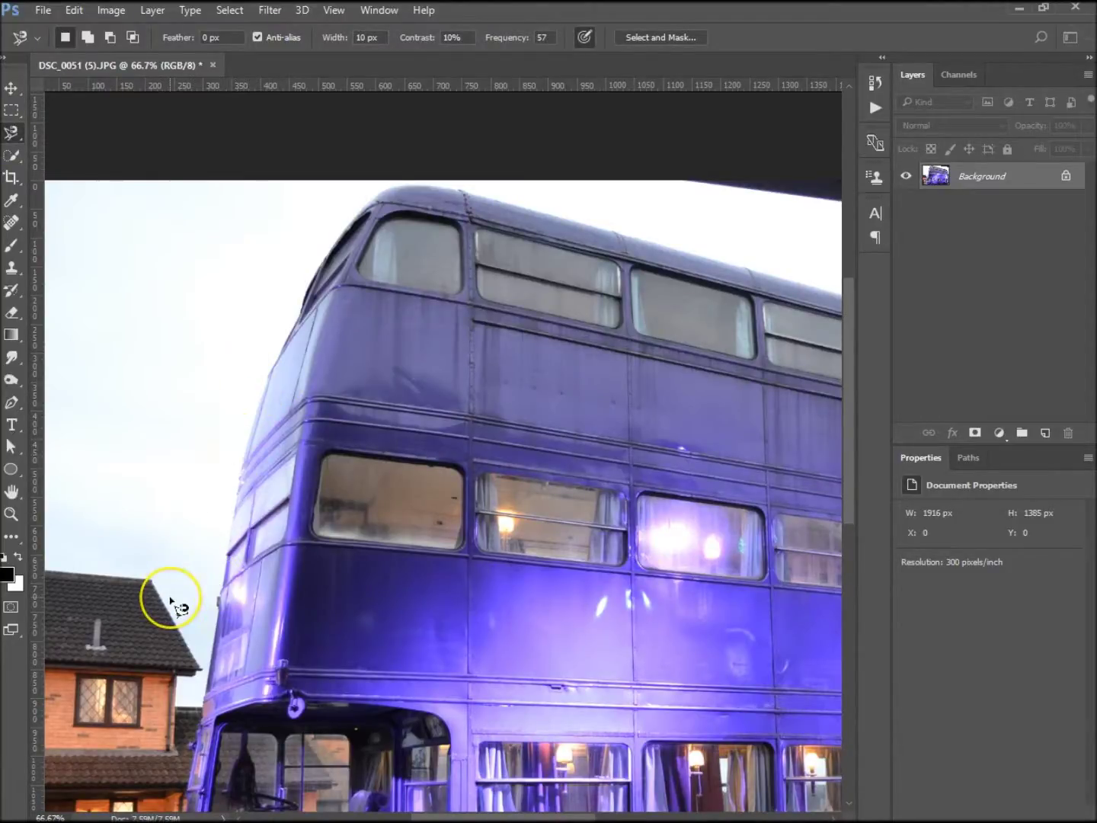
pyautogui.click(208, 657)
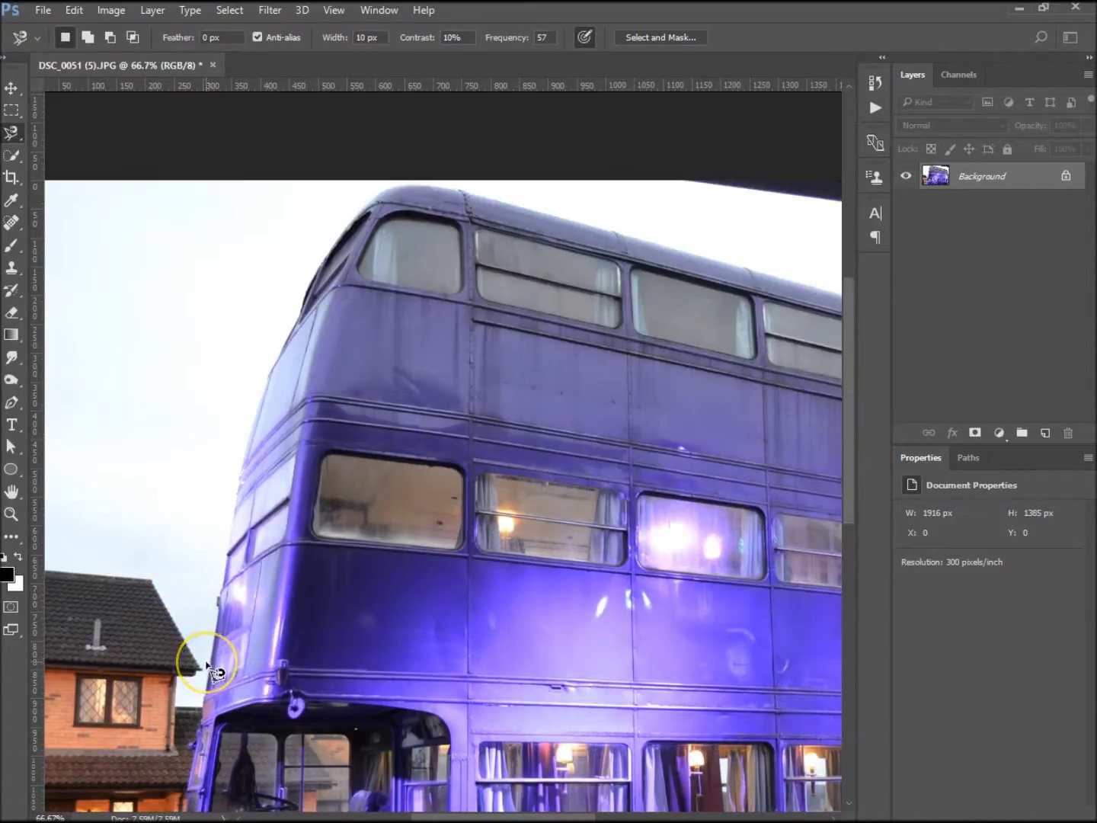
pyautogui.moveTo(207, 662)
pyautogui.mouseDown()
pyautogui.moveTo(223, 526)
pyautogui.moveTo(270, 339)
pyautogui.moveTo(303, 262)
pyautogui.moveTo(358, 212)
pyautogui.moveTo(404, 190)
pyautogui.moveTo(467, 190)
pyautogui.moveTo(720, 259)
pyautogui.moveTo(615, 400)
pyautogui.moveTo(424, 613)
pyautogui.moveTo(264, 702)
pyautogui.moveTo(191, 668)
pyautogui.moveTo(215, 662)
pyautogui.mouseUp()
pyautogui.click(210, 657)
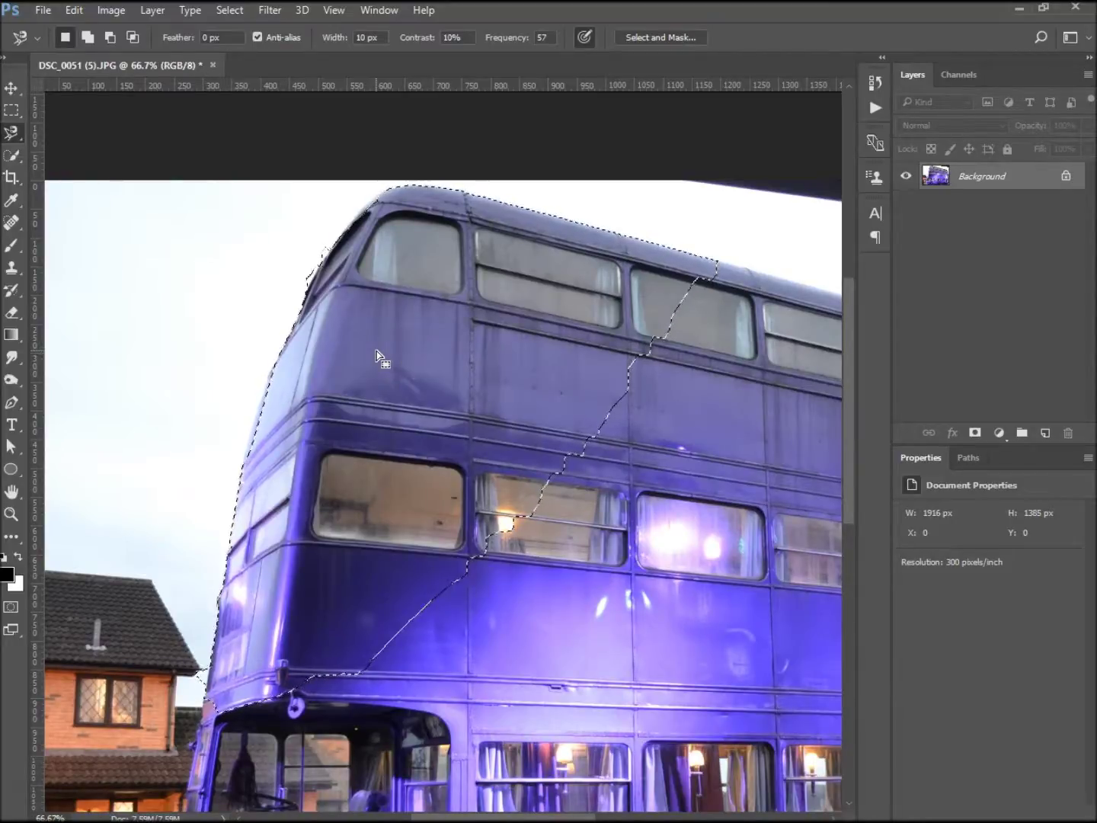
# - Review the magnetic selection's edges as a Quick Mask overlay, and deselect it
pyautogui.press('x')
pyautogui.press('q')
pyautogui.moveTo(366, 367)
pyautogui.mouseDown()
pyautogui.moveTo(196, 647)
pyautogui.moveTo(204, 652)
pyautogui.mouseUp()
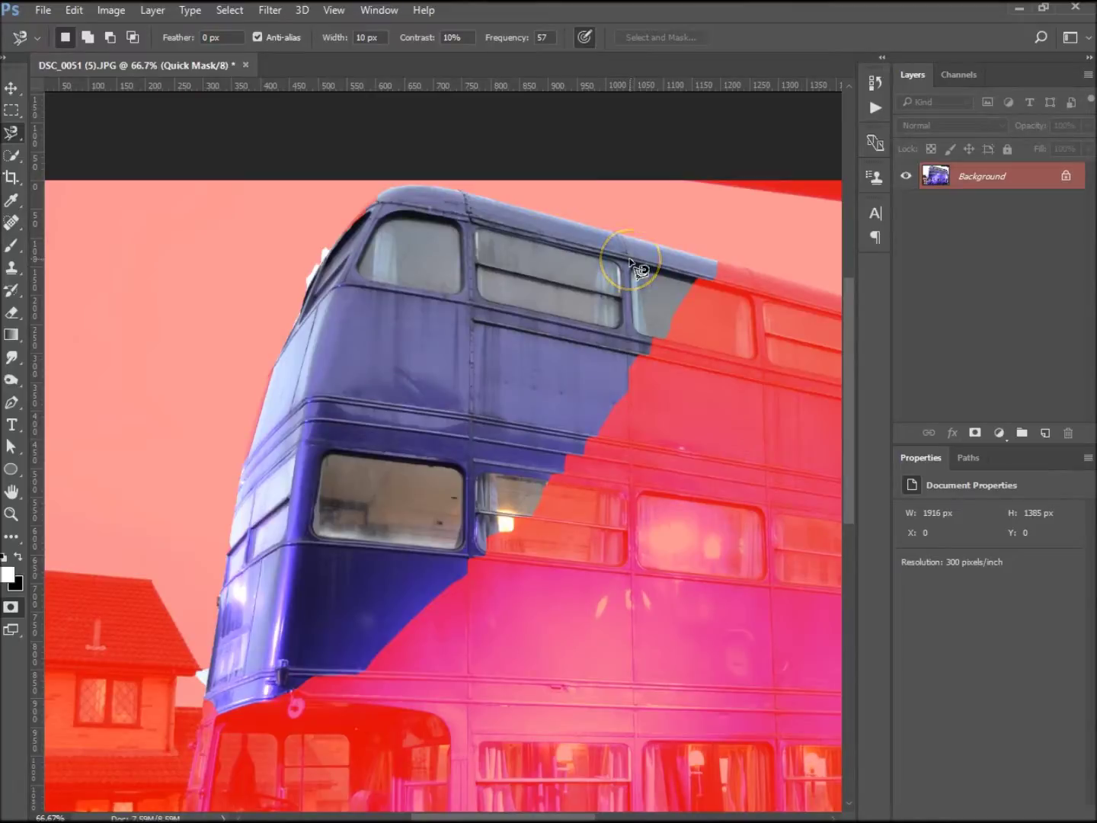
pyautogui.press('q')
pyautogui.press('Escape')
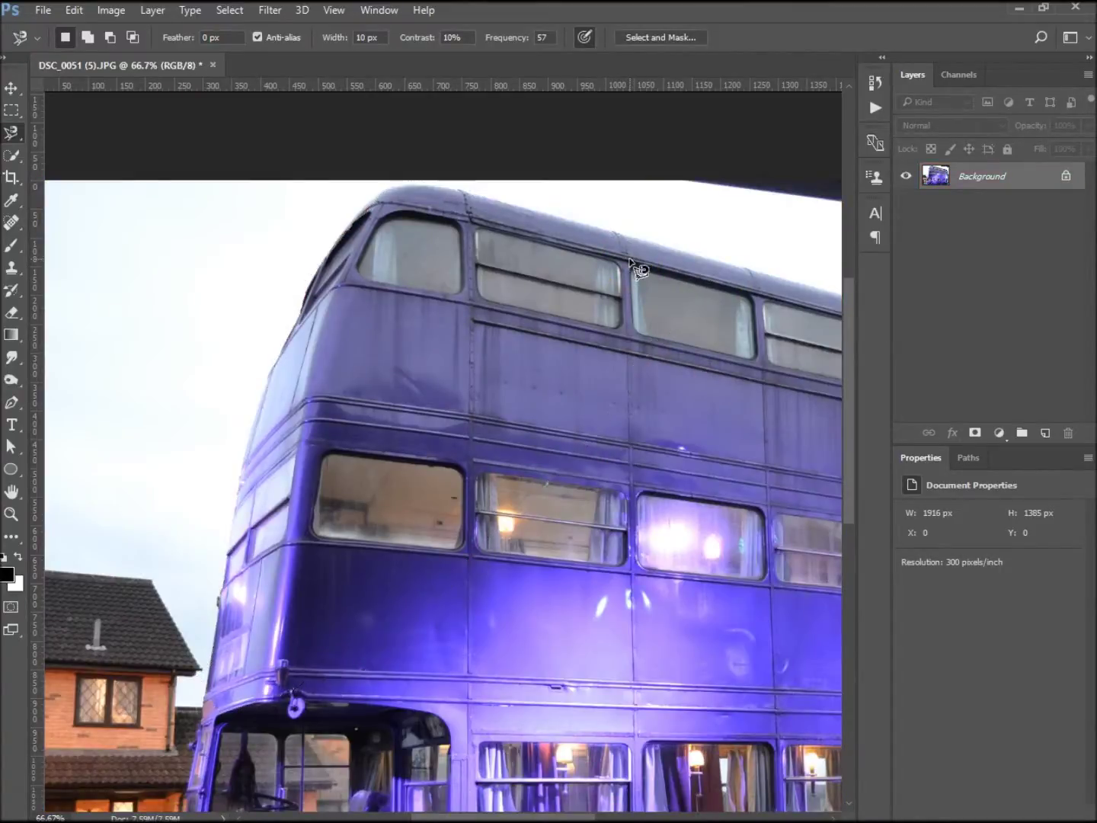
# - Try to trace the bus's upper front edge freehand with the Lasso tool
pyautogui.rightClick(11, 137)
pyautogui.click(73, 134)
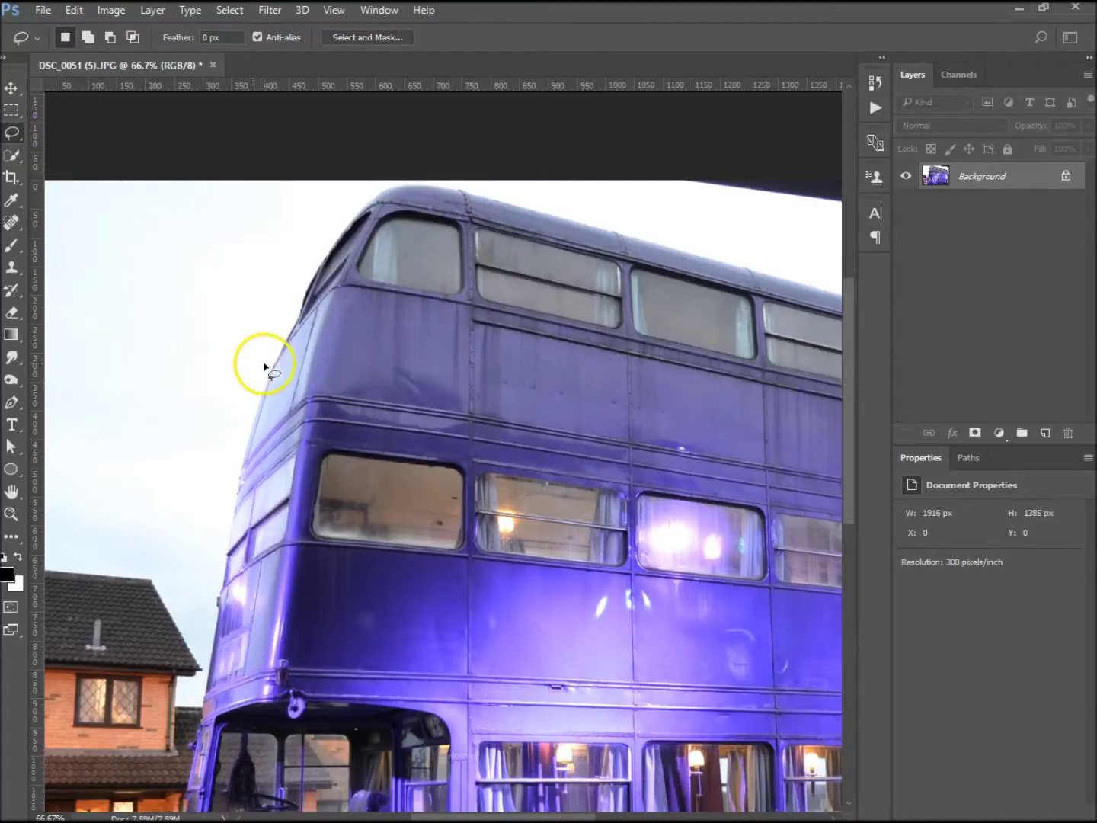
pyautogui.moveTo(284, 345)
pyautogui.mouseDown()
pyautogui.moveTo(240, 433)
pyautogui.moveTo(298, 392)
pyautogui.moveTo(275, 363)
pyautogui.moveTo(288, 335)
pyautogui.mouseUp()
pyautogui.click(431, 320)
# - Draw a rough closed Polygonal Lasso selection over the front side of the bus, cutting inside its outer edge
pyautogui.rightClick(26, 144)
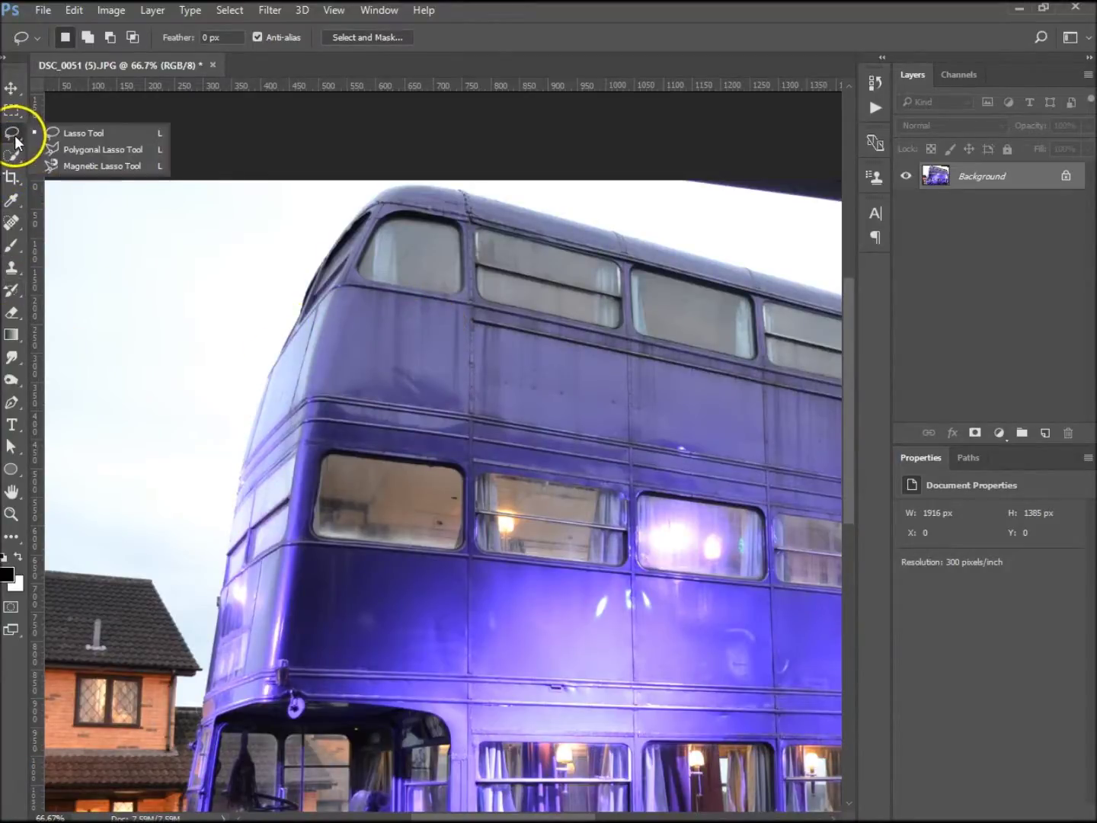
pyautogui.click(86, 154)
pyautogui.click(193, 646)
pyautogui.click(231, 524)
pyautogui.click(252, 434)
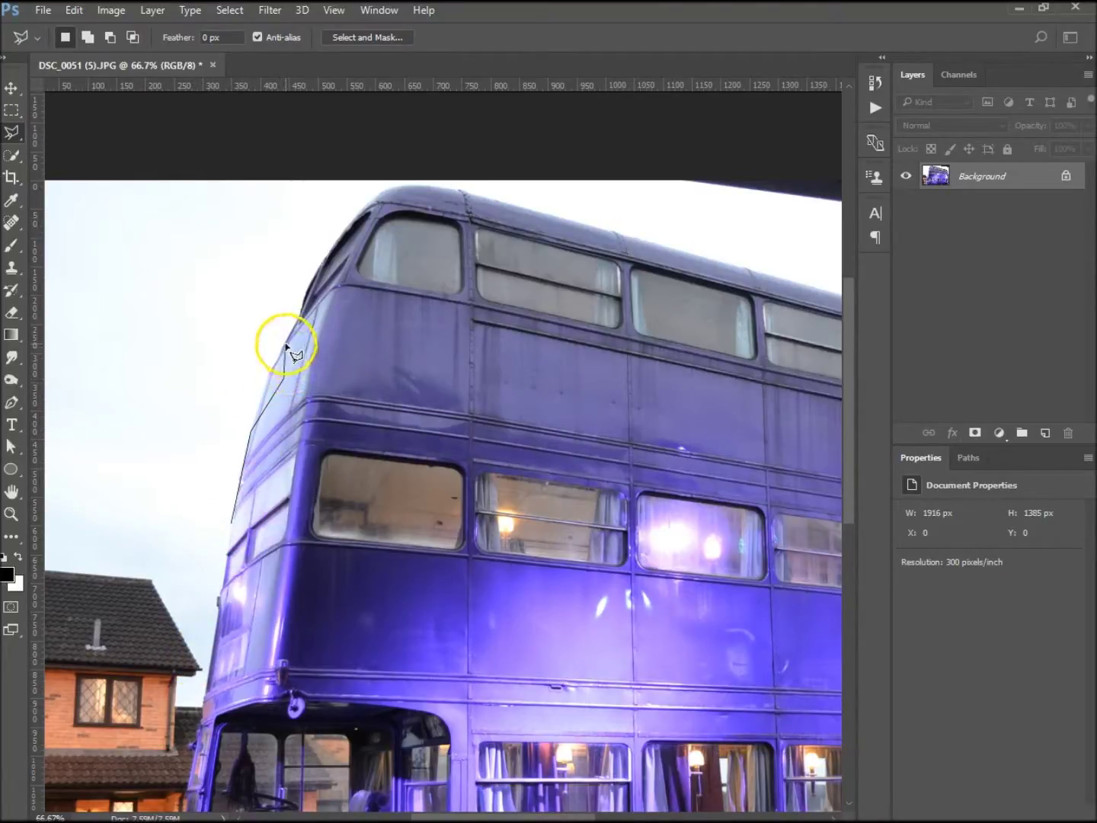
pyautogui.click(301, 317)
pyautogui.click(370, 381)
pyautogui.click(276, 547)
pyautogui.click(232, 621)
pyautogui.click(230, 524)
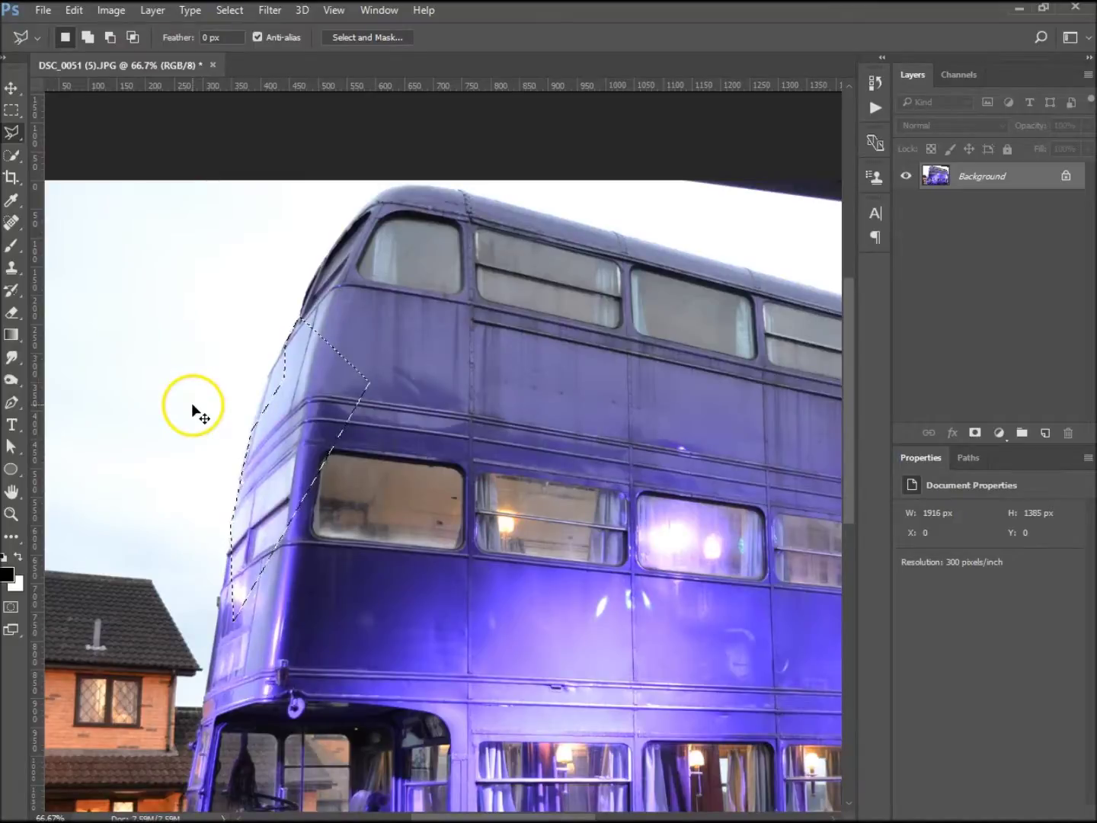
# - Add the missed strip along the bus's front edge to the existing selection with the freehand Lasso tool
pyautogui.hotkey('ctrl', '+')
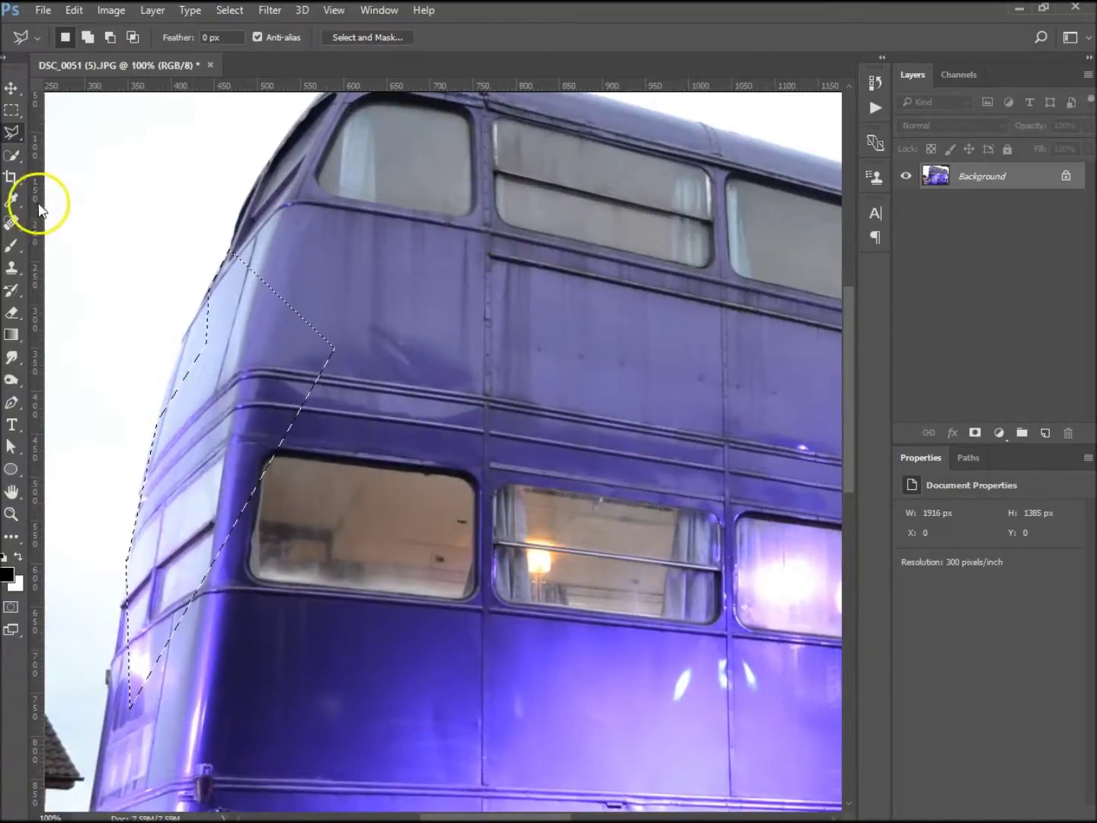
pyautogui.rightClick(13, 142)
pyautogui.click(76, 137)
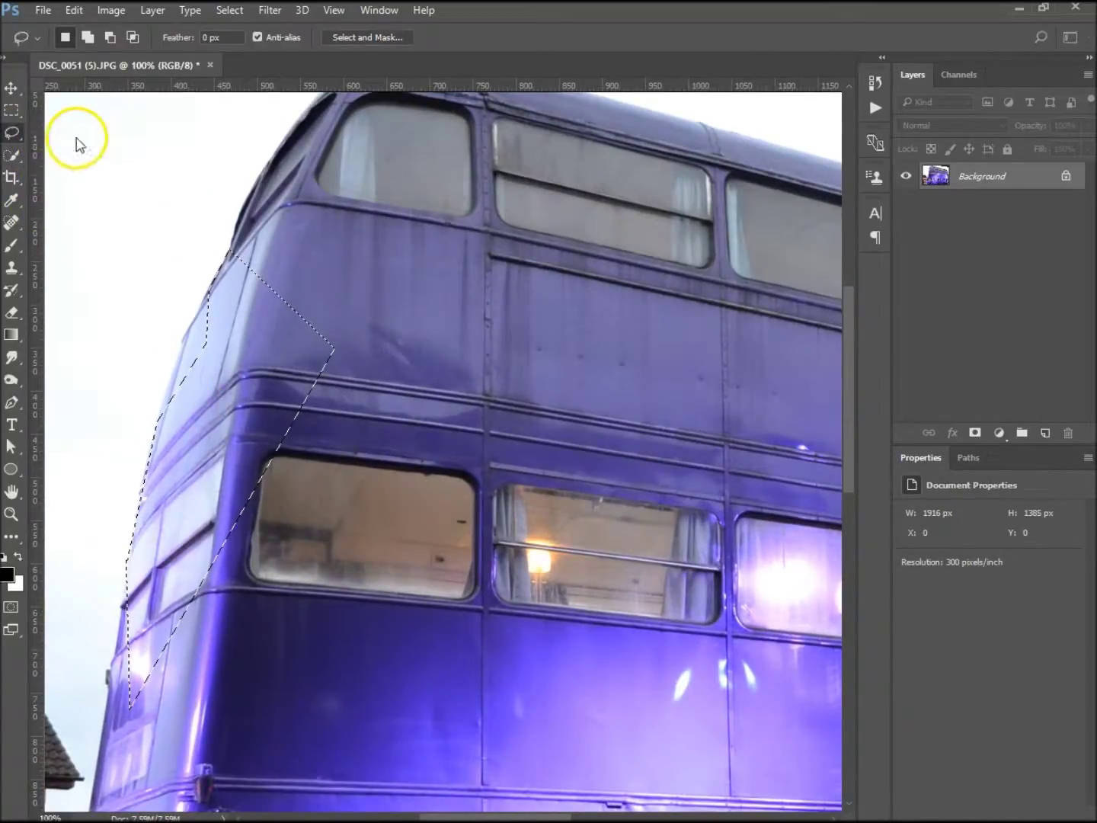
pyautogui.moveTo(184, 315)
pyautogui.mouseDown()
pyautogui.moveTo(160, 270)
pyautogui.moveTo(196, 277)
pyautogui.moveTo(193, 292)
pyautogui.moveTo(216, 294)
pyautogui.moveTo(206, 299)
pyautogui.mouseUp()
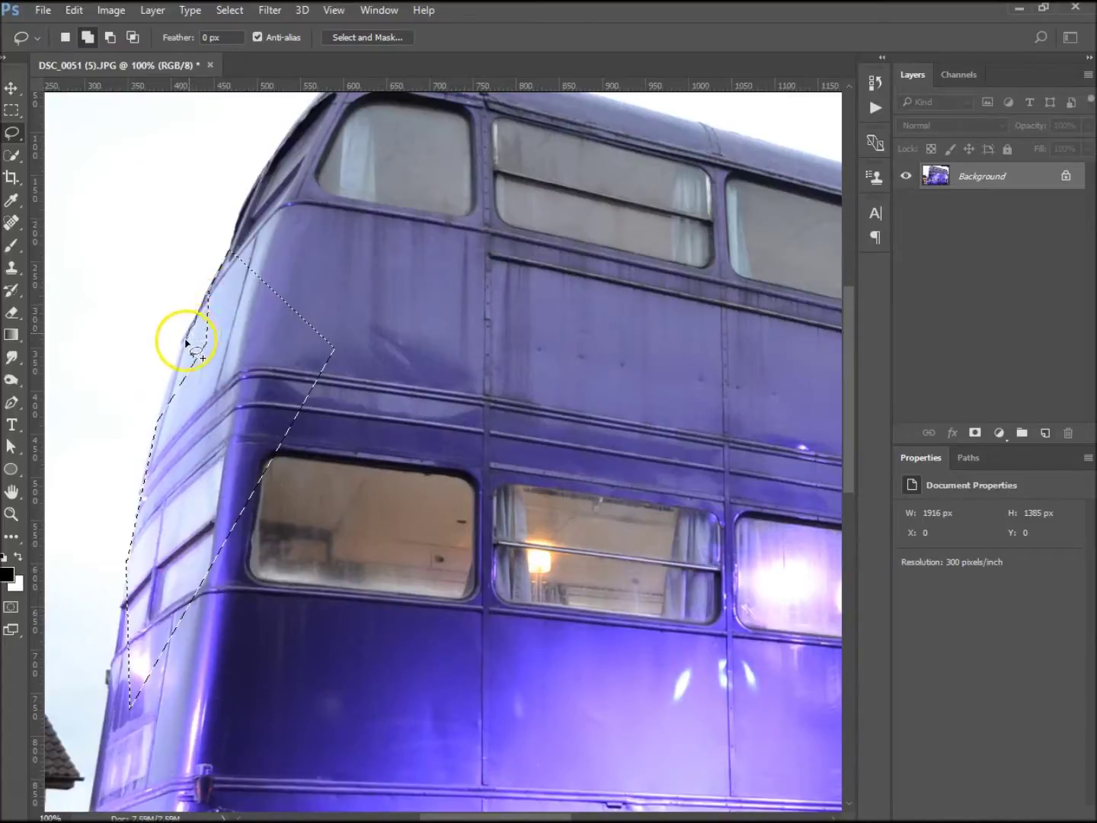
pyautogui.moveTo(161, 418)
pyautogui.mouseDown()
pyautogui.moveTo(152, 377)
pyautogui.moveTo(198, 285)
pyautogui.moveTo(208, 288)
pyautogui.mouseUp()
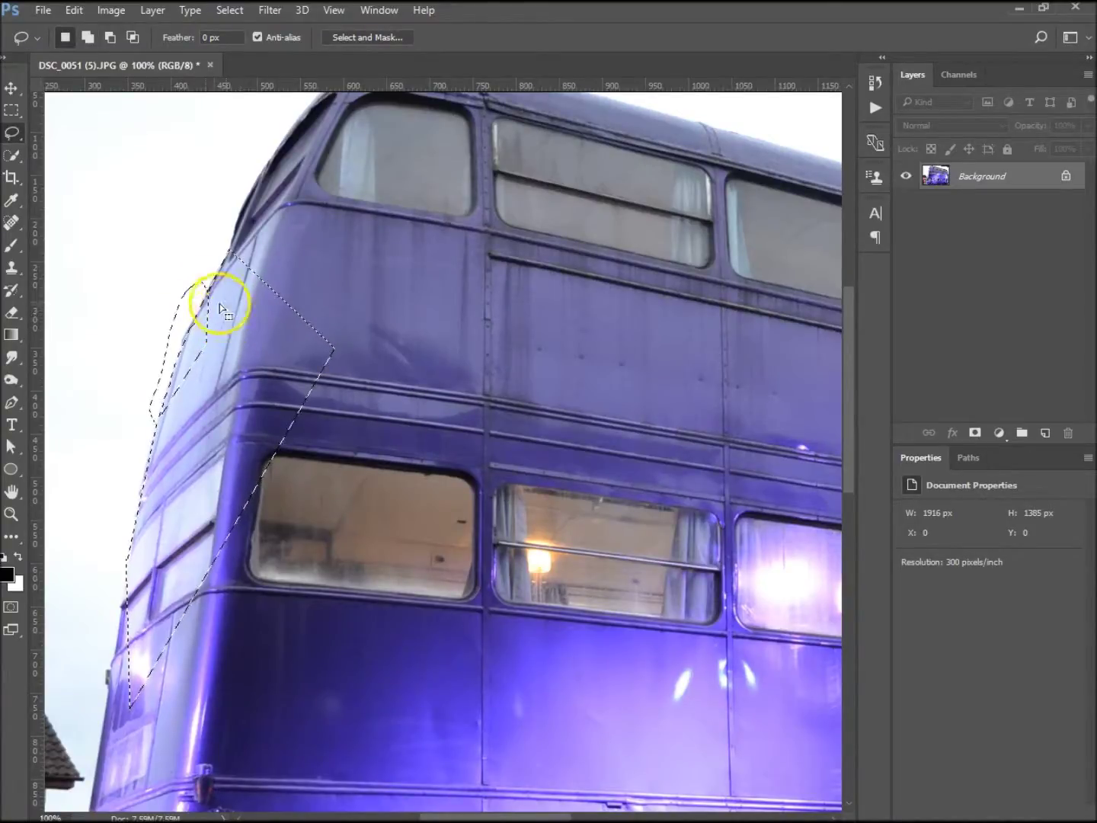
pyautogui.press('shift')
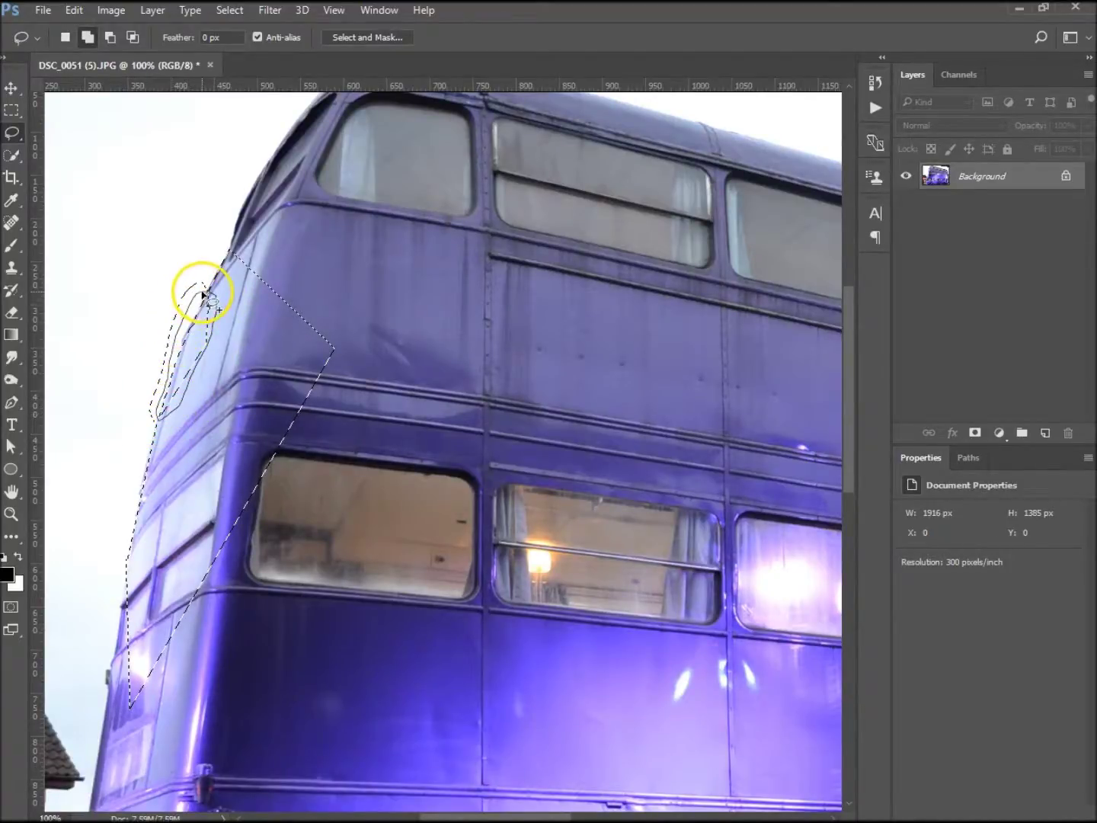
pyautogui.moveTo(203, 293); pyautogui.dragTo(206, 297)
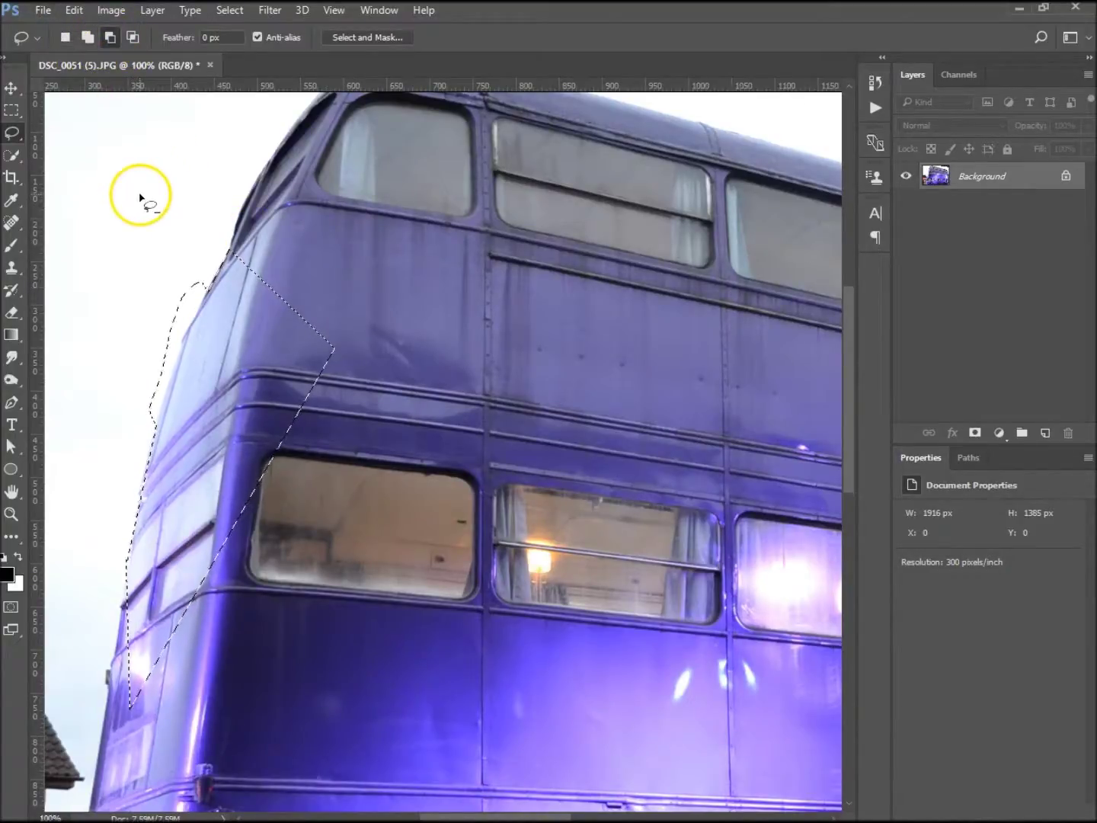
# - Clear the selection on the front side of the bus
pyautogui.click(105, 187)
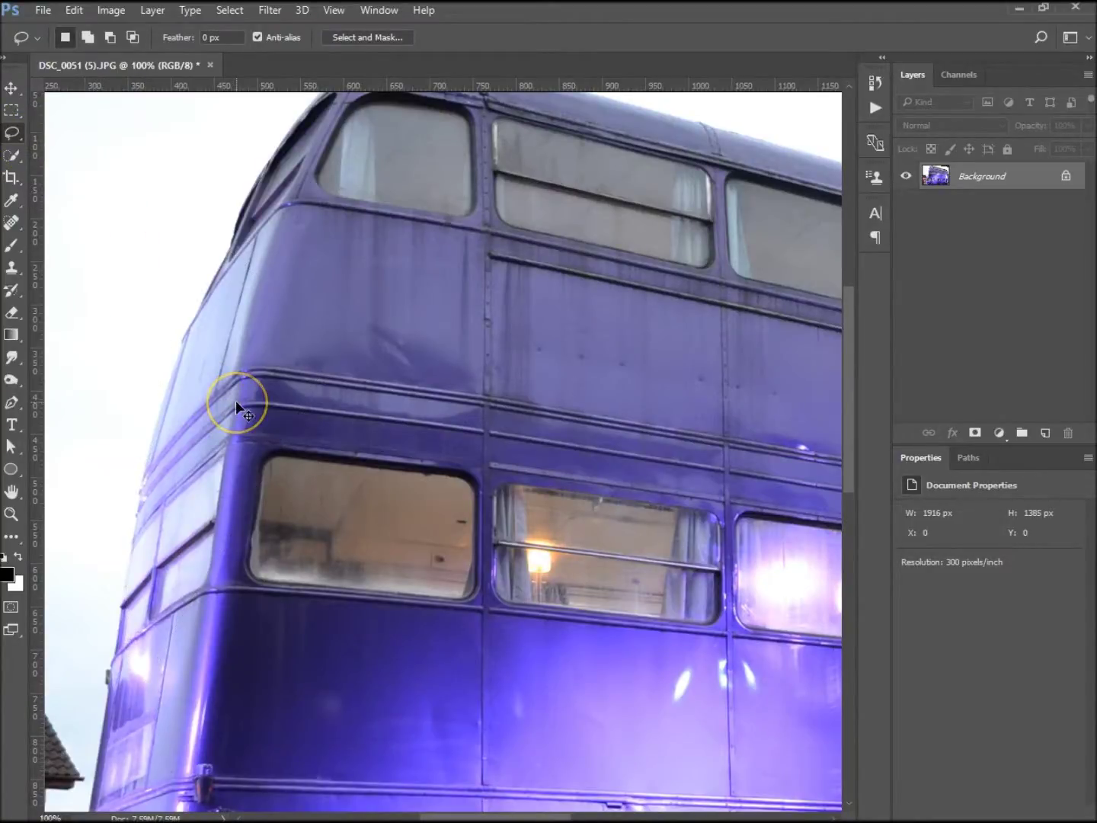
pyautogui.scroll(-1, 235, 400)
pyautogui.scroll(1, 236, 400)
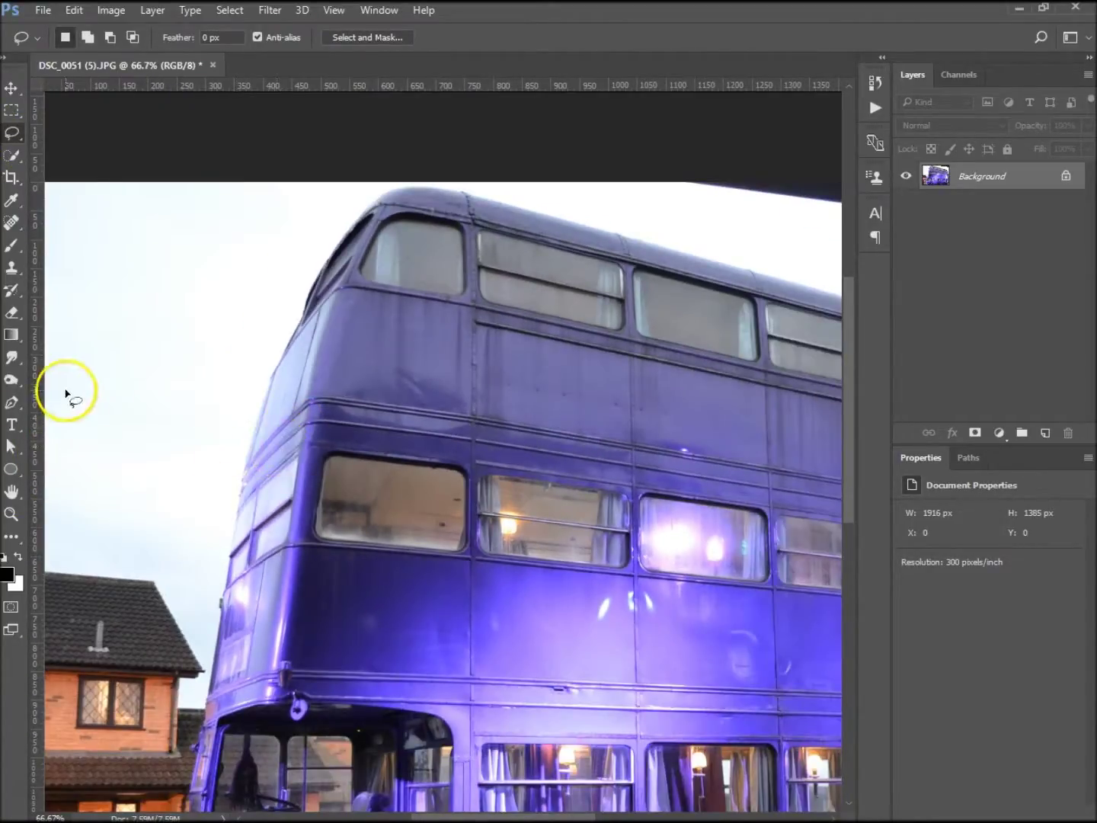
# - Select the sky in front of the bus with the Quick Selection tool and clear that selection
pyautogui.click(10, 157)
pyautogui.click(120, 159)
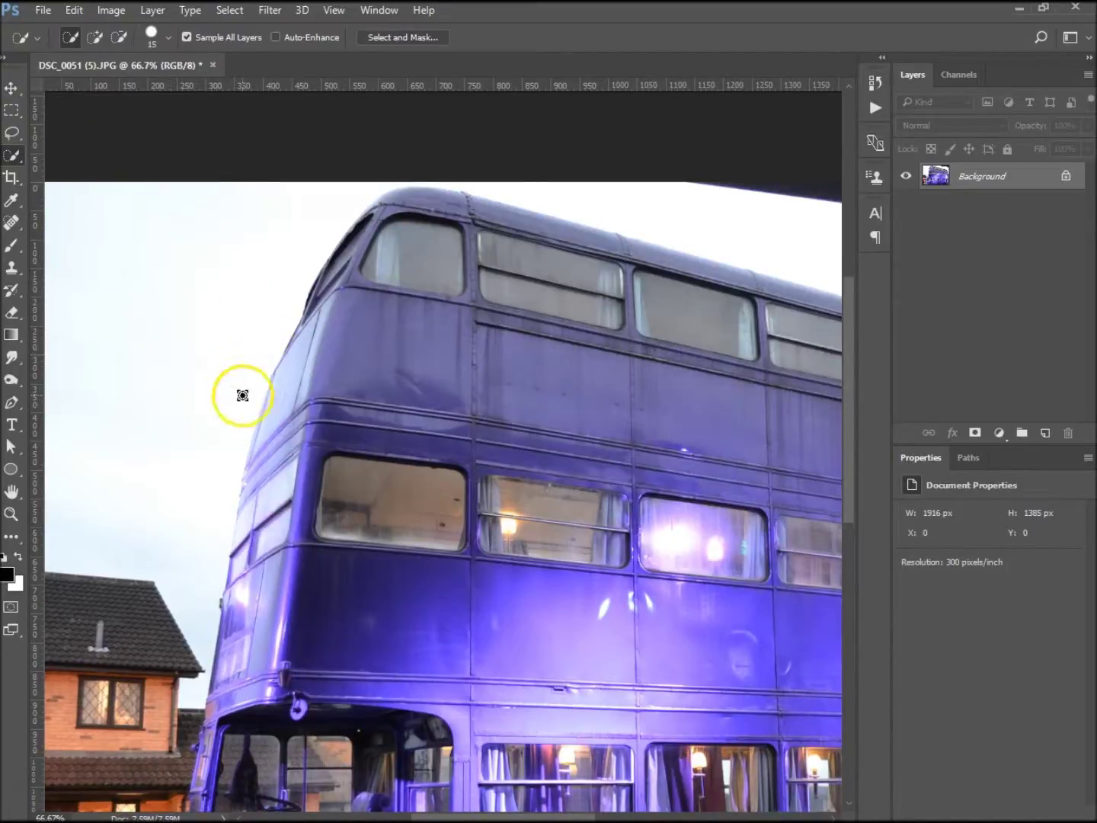
pyautogui.click(195, 569)
pyautogui.moveTo(232, 319); pyautogui.dragTo(214, 311)
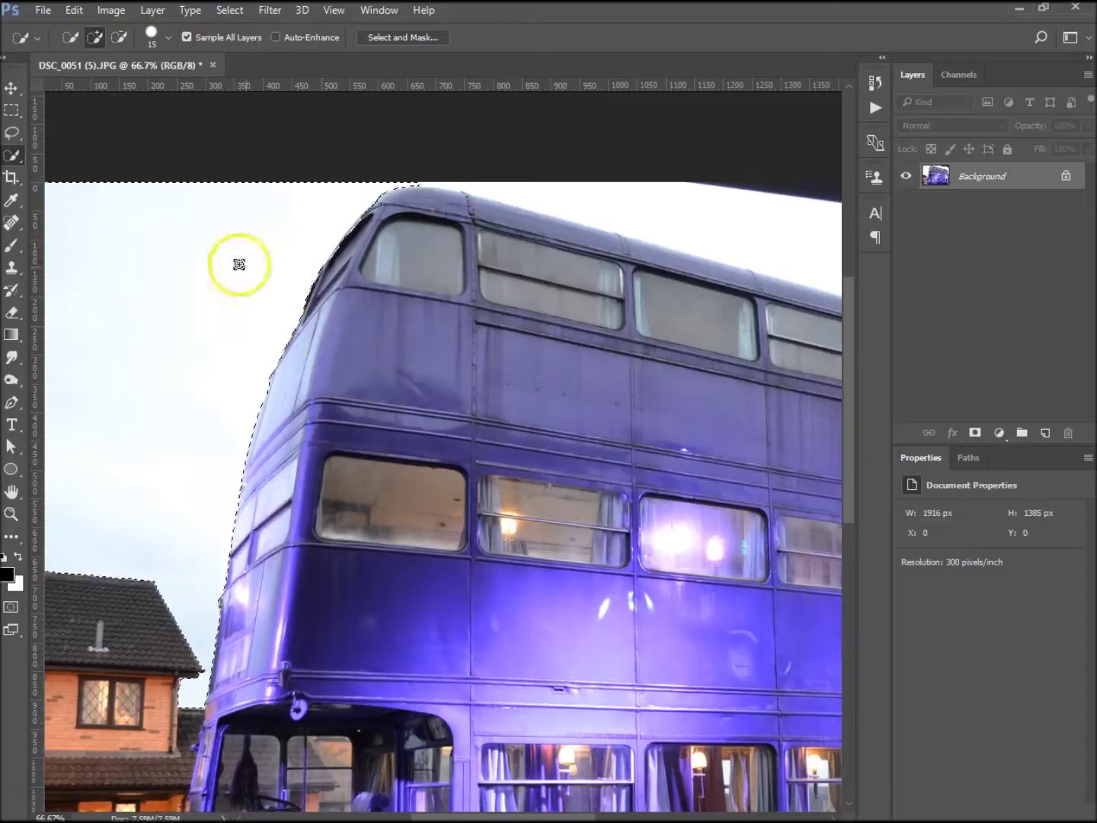
pyautogui.hotkey('ctrl', 'd')
# - Select the upper part of the bus with the Quick Selection tool, enlarging the brush to 80, and check the selection in Quick Mask mode
pyautogui.click(374, 336)
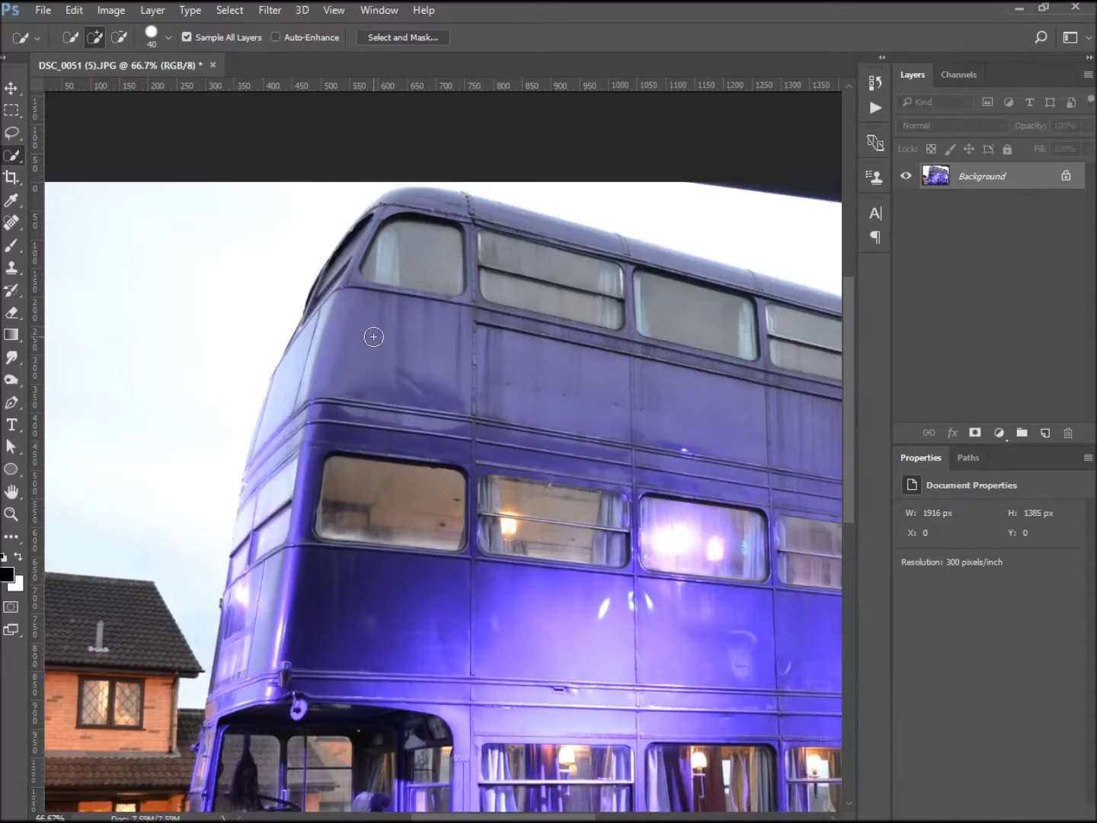
pyautogui.moveTo(374, 336)
pyautogui.mouseDown()
pyautogui.moveTo(448, 353)
pyautogui.moveTo(479, 381)
pyautogui.moveTo(469, 357)
pyautogui.moveTo(483, 328)
pyautogui.moveTo(691, 288)
pyautogui.moveTo(807, 347)
pyautogui.moveTo(683, 280)
pyautogui.moveTo(626, 281)
pyautogui.moveTo(464, 232)
pyautogui.moveTo(403, 247)
pyautogui.moveTo(349, 310)
pyautogui.moveTo(311, 380)
pyautogui.moveTo(297, 507)
pyautogui.moveTo(258, 624)
pyautogui.moveTo(269, 494)
pyautogui.moveTo(578, 438)
pyautogui.moveTo(756, 430)
pyautogui.moveTo(765, 444)
pyautogui.moveTo(795, 391)
pyautogui.moveTo(805, 309)
pyautogui.moveTo(664, 625)
pyautogui.moveTo(639, 627)
pyautogui.moveTo(483, 508)
pyautogui.mouseUp()
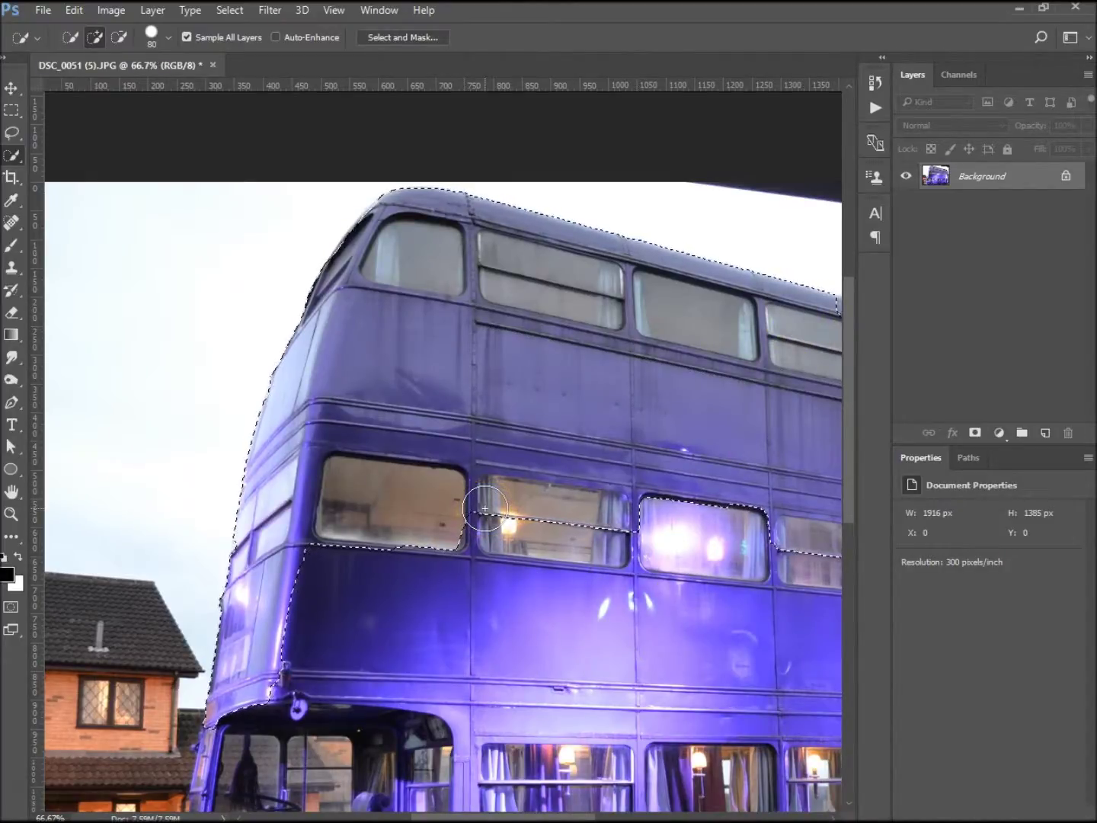
pyautogui.press('q')
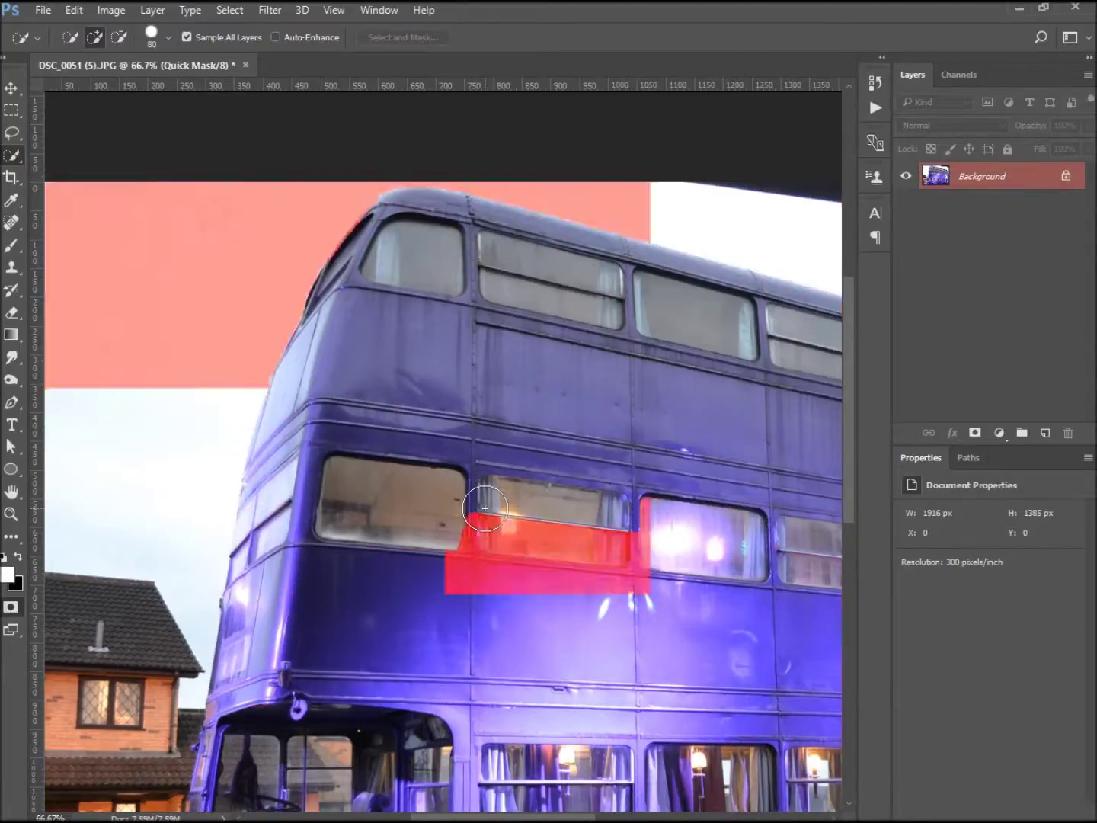
pyautogui.moveTo(484, 508)
pyautogui.mouseDown()
pyautogui.moveTo(196, 686)
pyautogui.moveTo(320, 320)
pyautogui.moveTo(642, 207)
pyautogui.mouseUp()
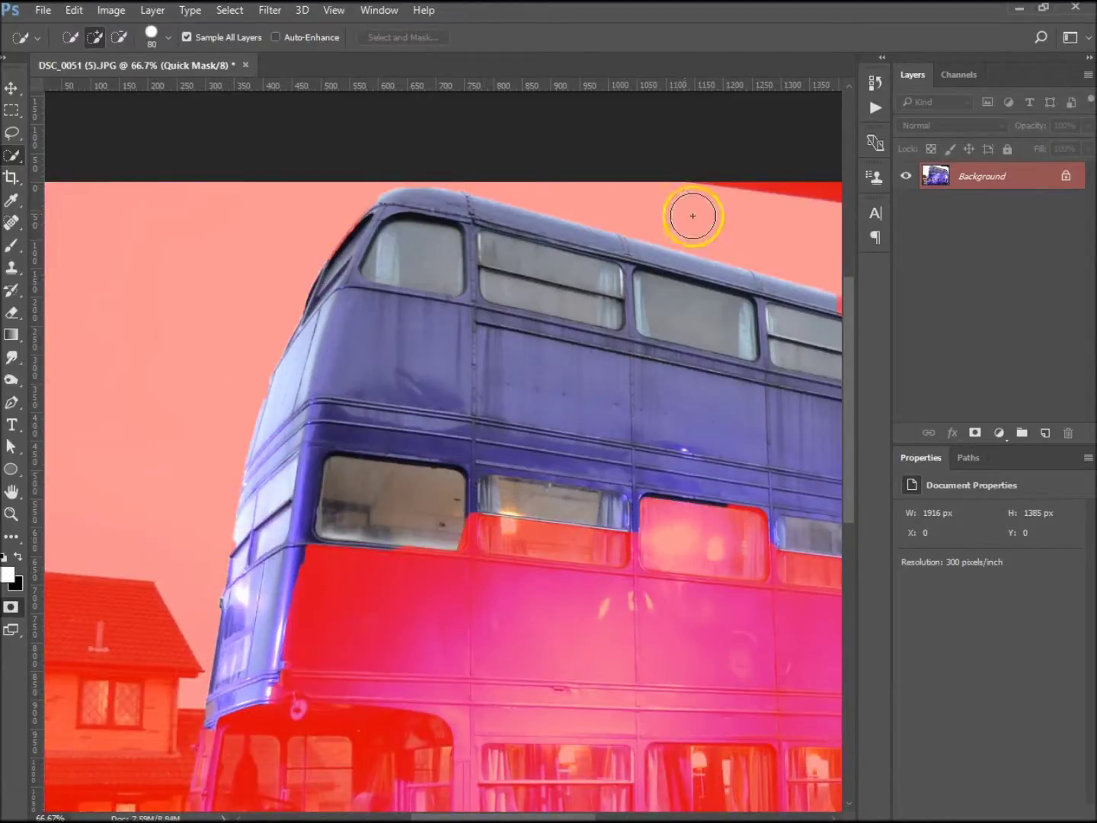
pyautogui.press('q')
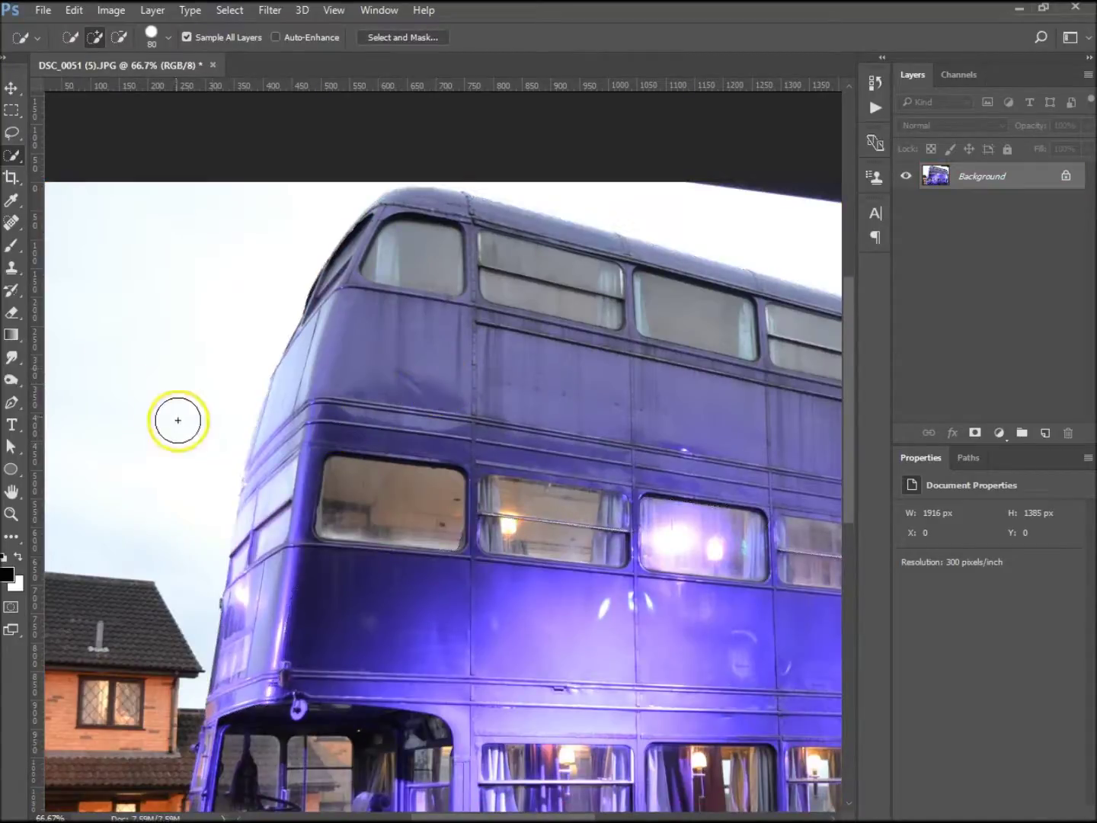
# - Select the sky around the bus with the Magic Wand tool, adding the missed patches down to the house roof
pyautogui.moveTo(15, 159); pyautogui.dragTo(85, 169)
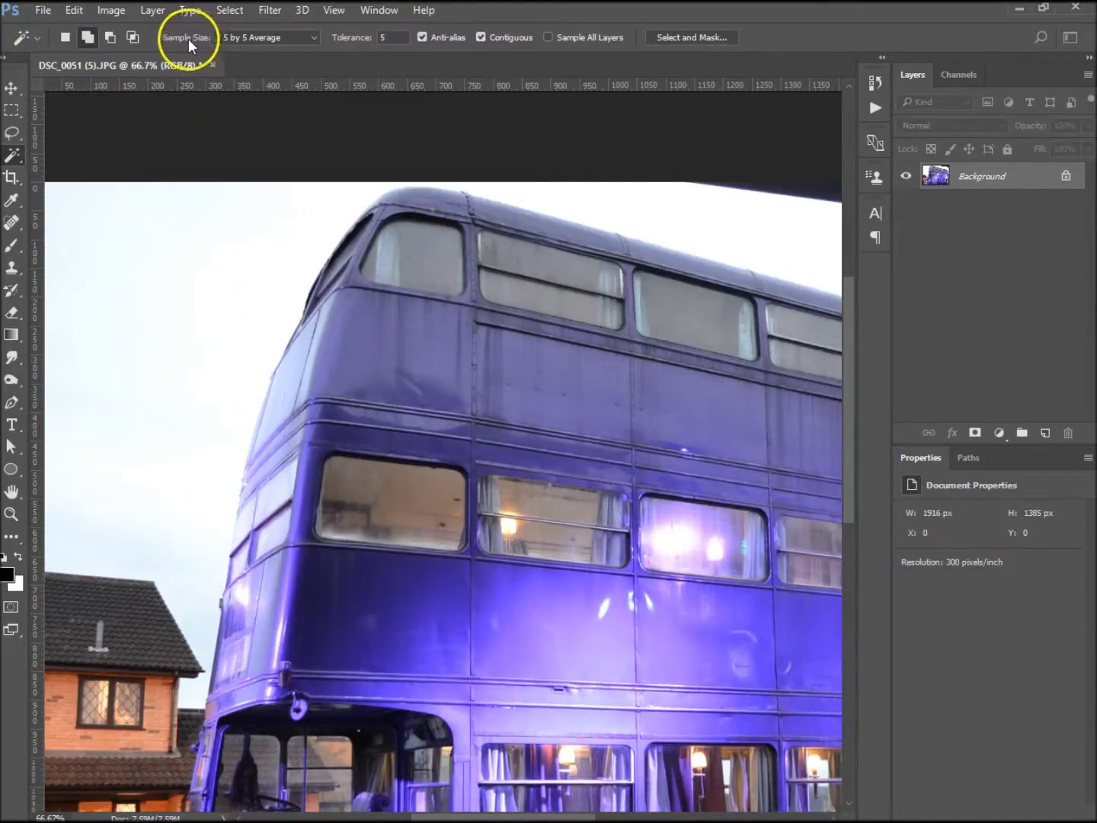
pyautogui.click(317, 37)
pyautogui.click(317, 36)
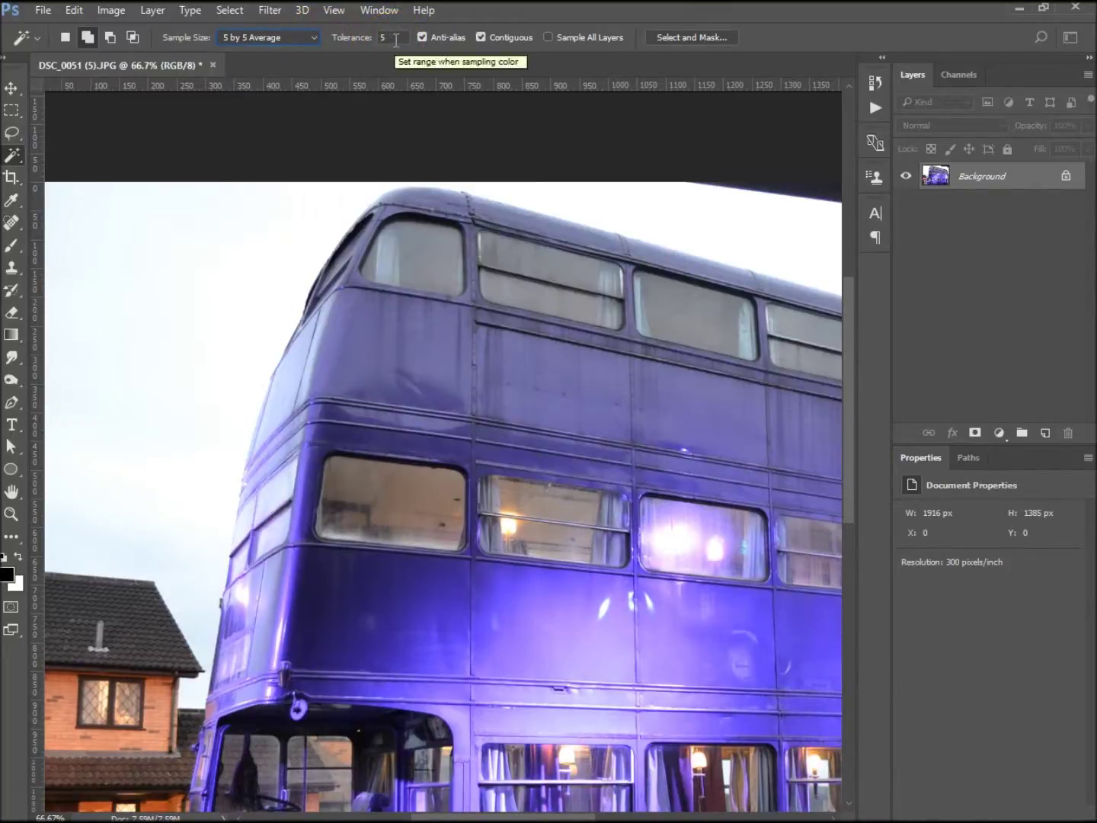
pyautogui.click(135, 330)
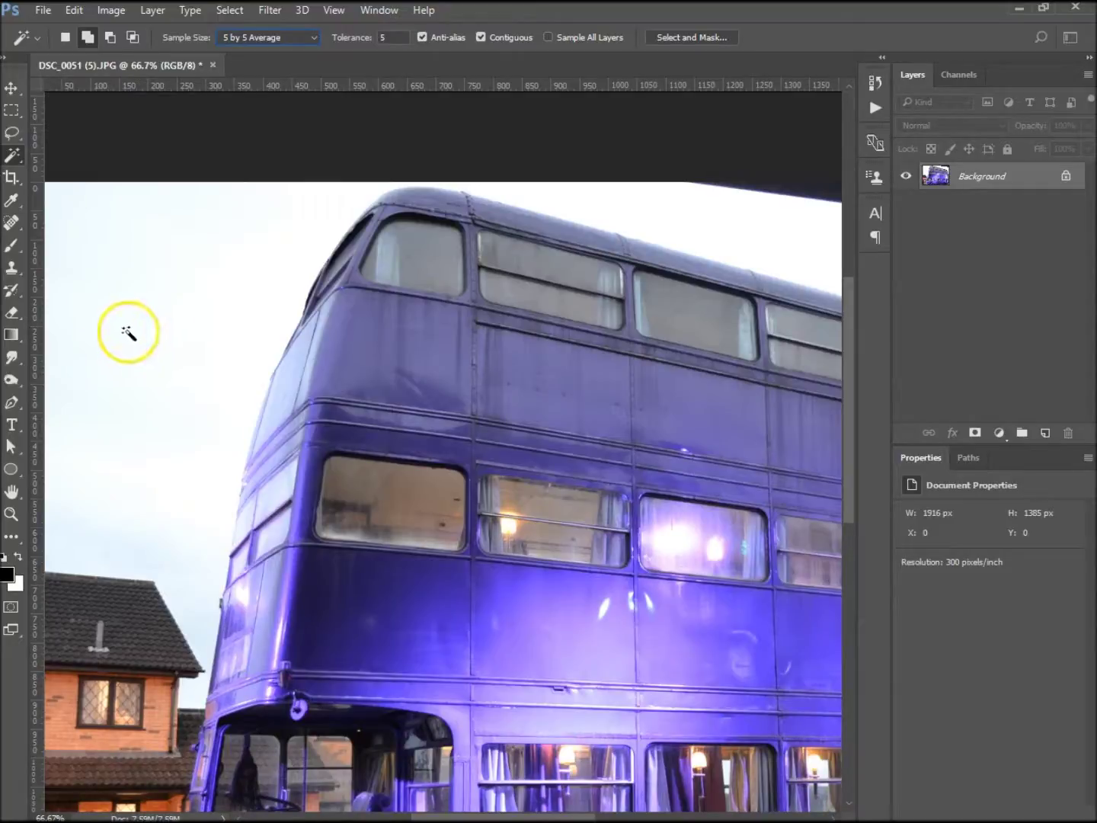
pyautogui.click(164, 381)
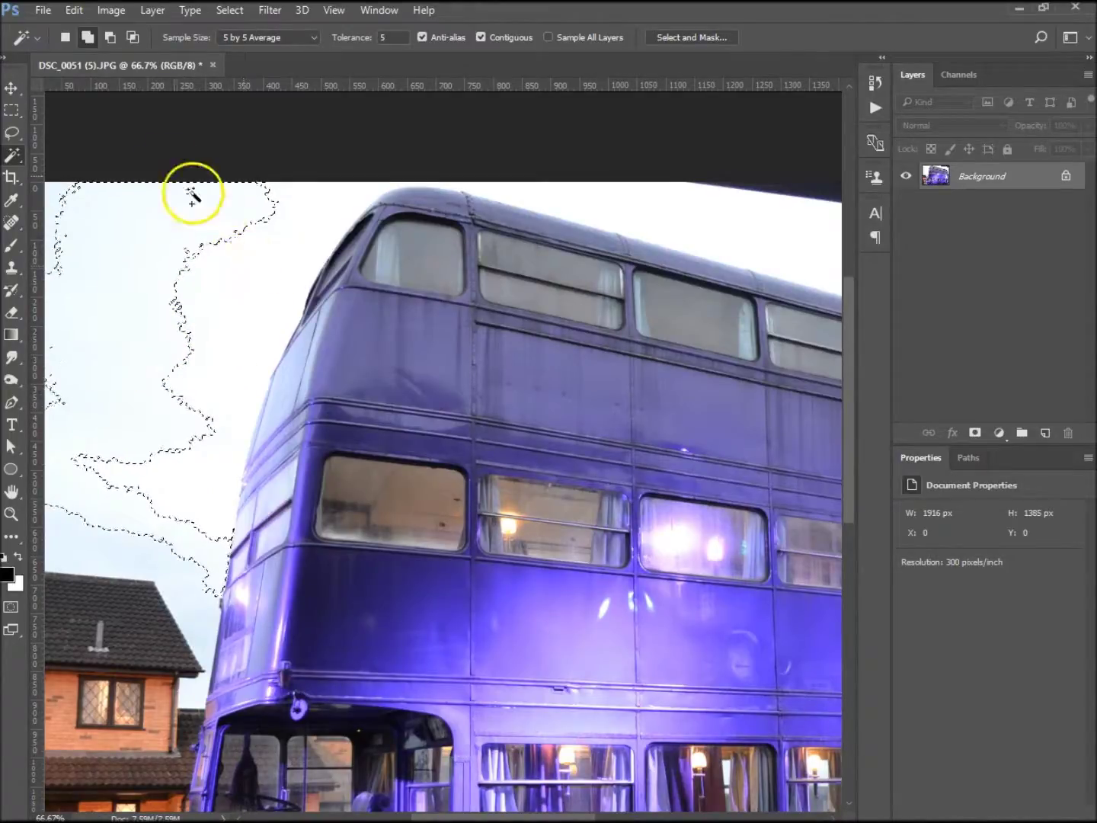
pyautogui.click(87, 39)
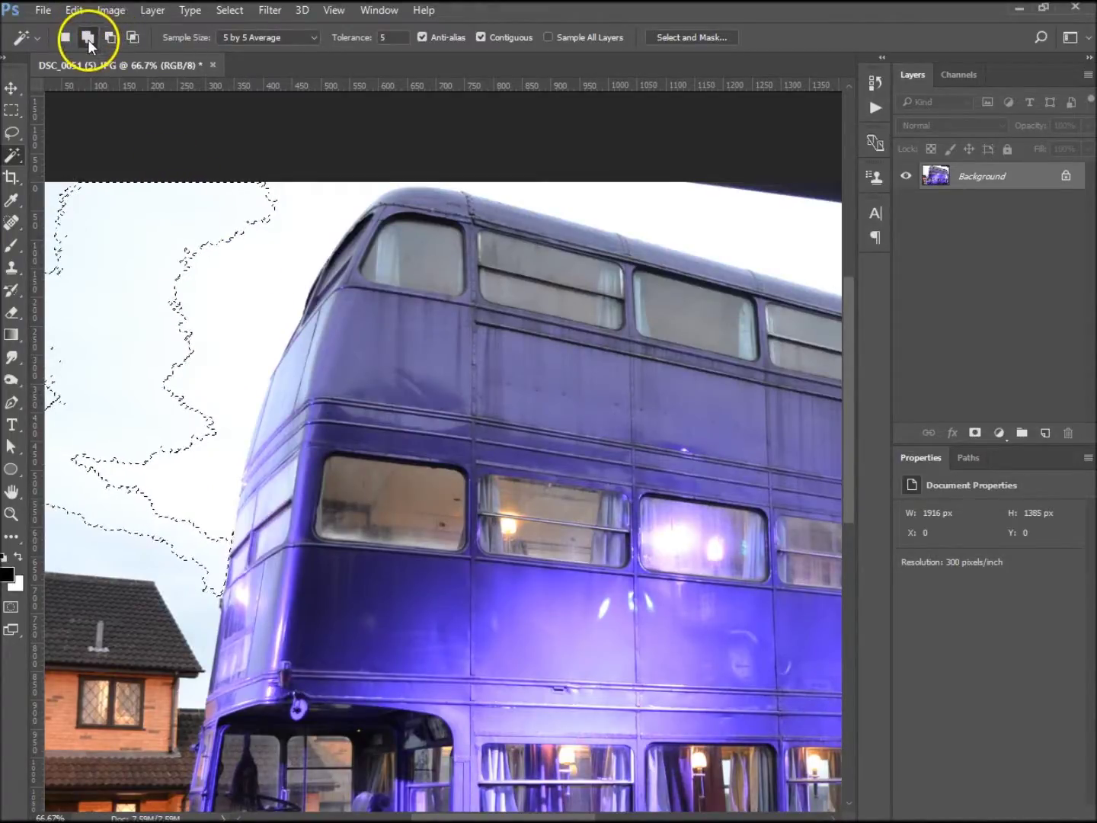
pyautogui.click(254, 288)
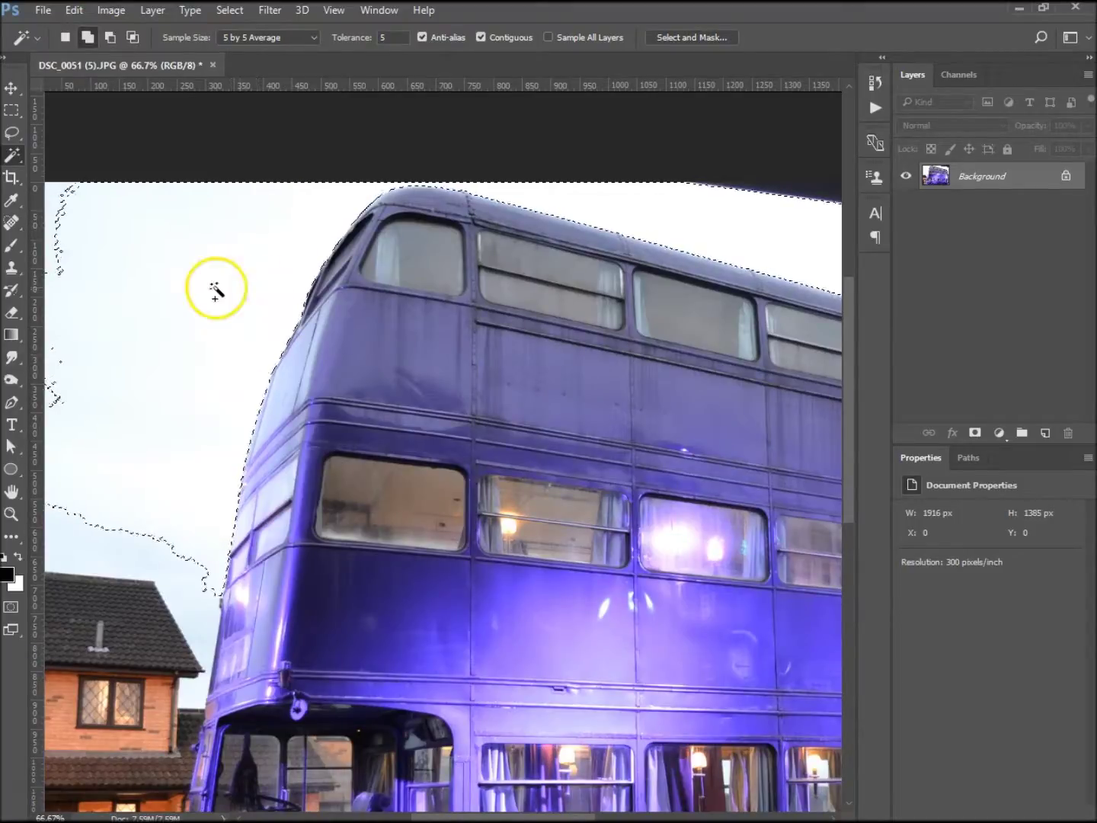
pyautogui.click(54, 216)
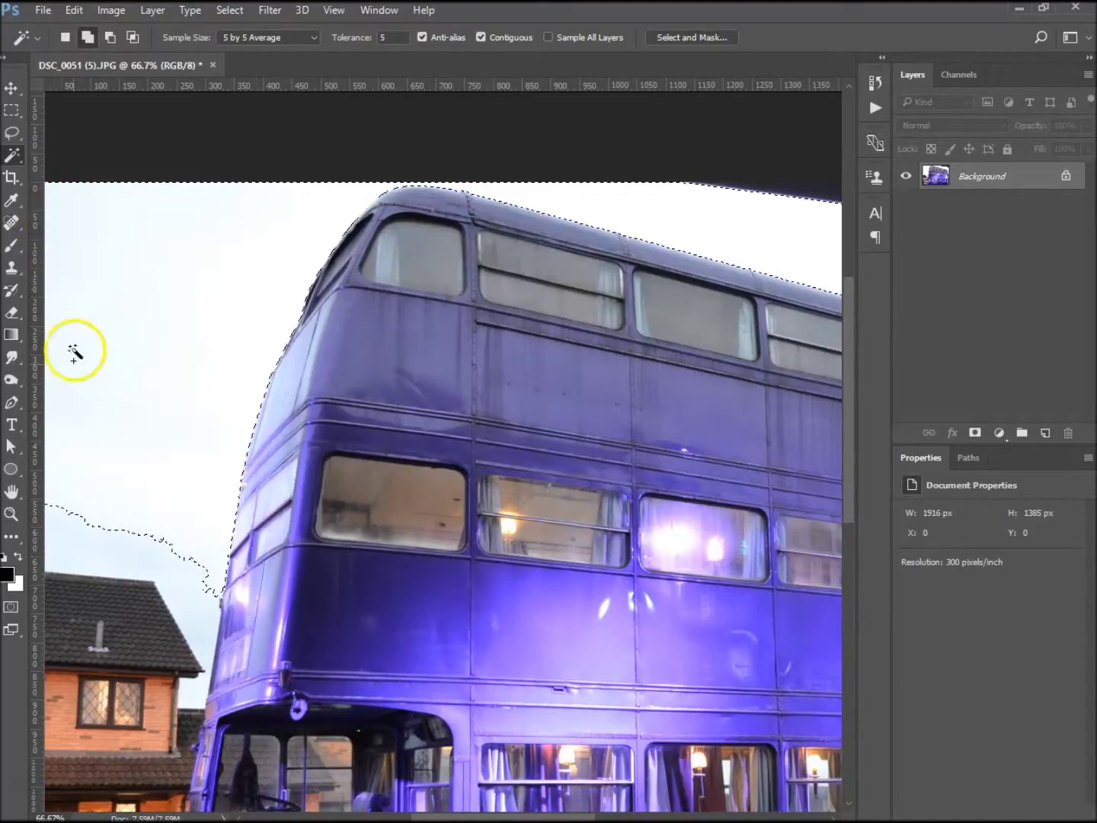
pyautogui.click(201, 583)
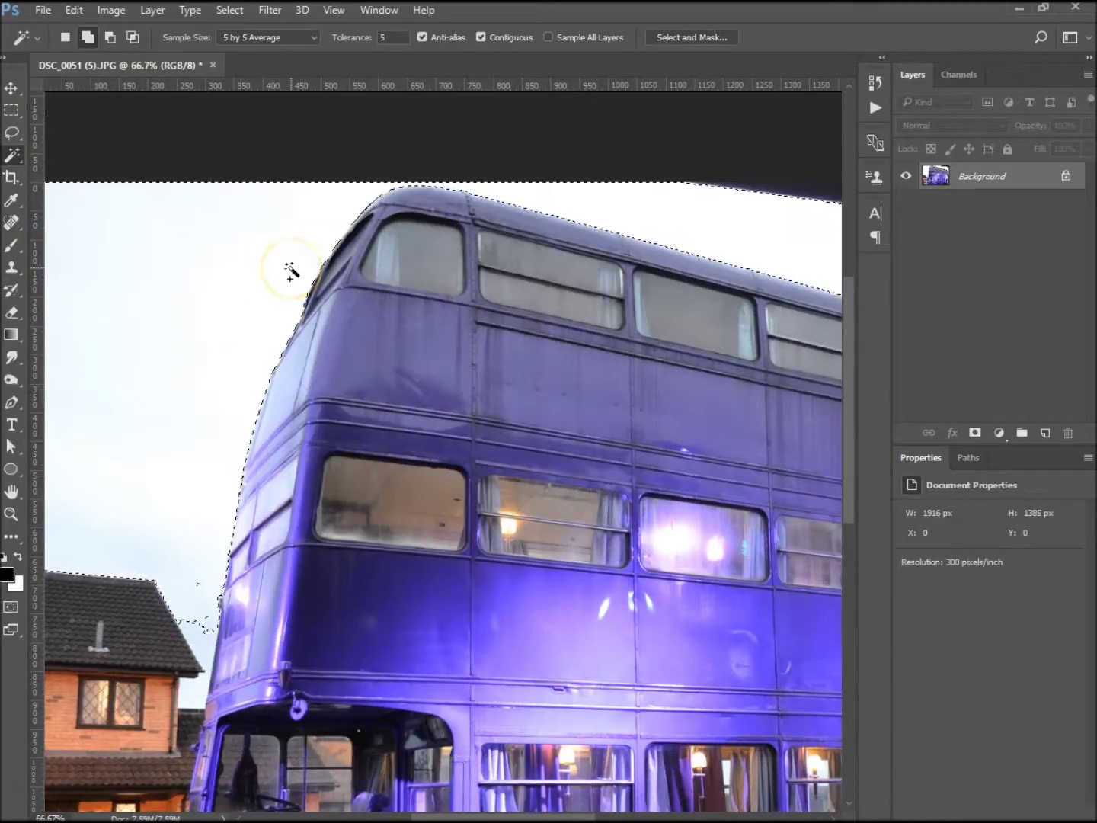
# - Build up a Magic Wand selection by sampling several purple panels on the bus's upper and lower decks
pyautogui.click(350, 330)
pyautogui.click(431, 360)
pyautogui.click(522, 375)
pyautogui.click(365, 373)
pyautogui.click(387, 369)
pyautogui.click(307, 464)
pyautogui.click(312, 582)
pyautogui.click(482, 619)
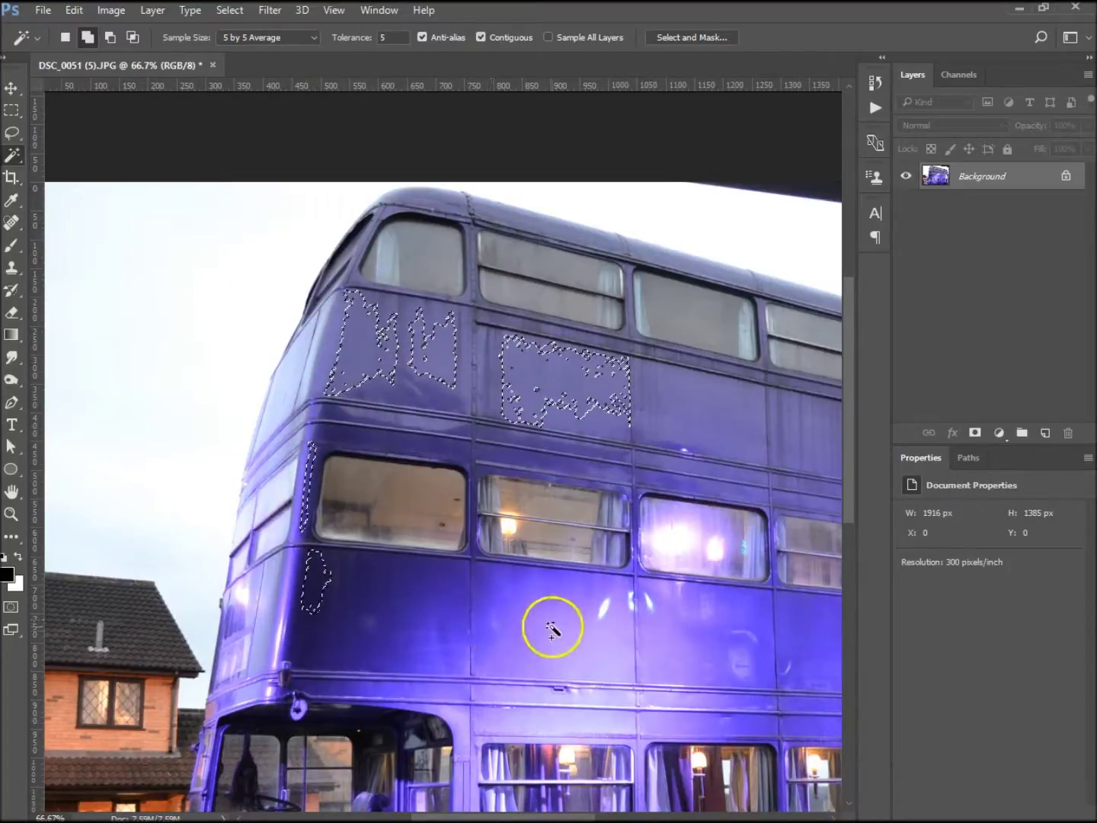
pyautogui.click(659, 641)
pyautogui.click(830, 633)
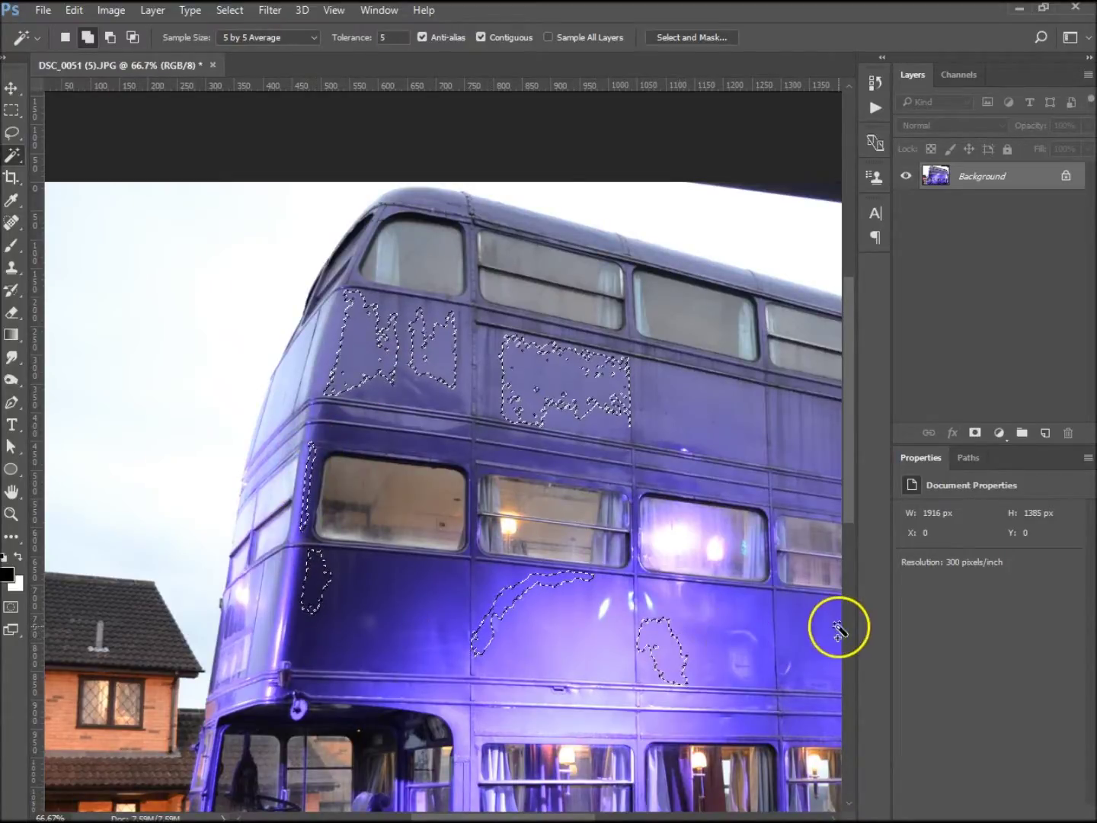
pyautogui.click(729, 416)
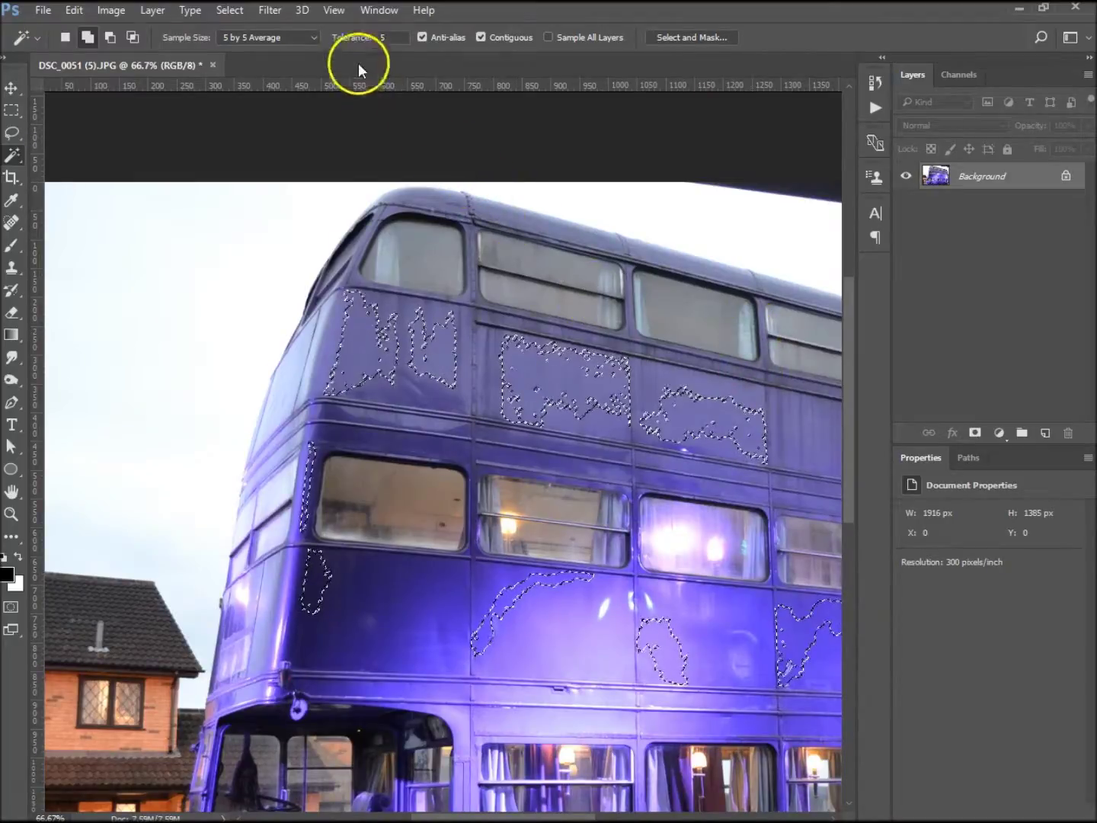
# - Add larger areas of the purple panels with the Magic Wand tolerance set to 20, and clear the selection
pyautogui.moveTo(355, 36); pyautogui.dragTo(362, 40)
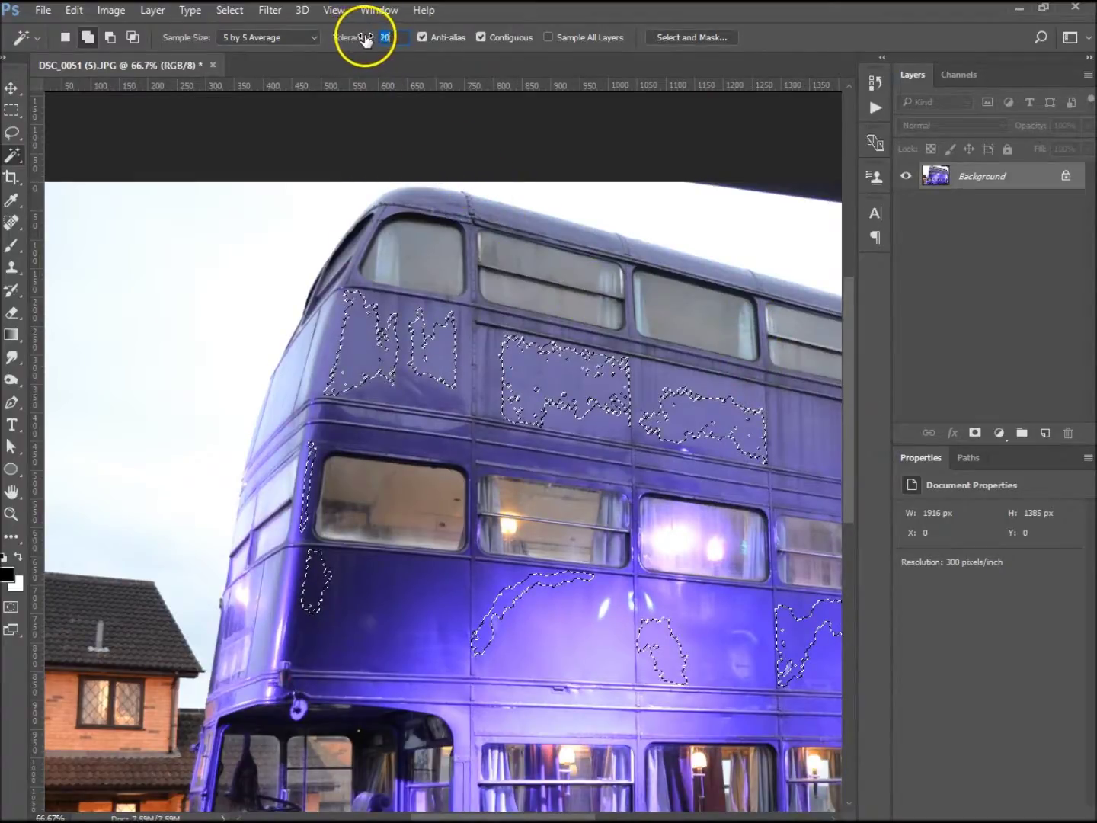
pyautogui.click(417, 602)
pyautogui.click(608, 641)
pyautogui.click(707, 638)
pyautogui.click(625, 422)
pyautogui.hotkey('ctrl', 'd')
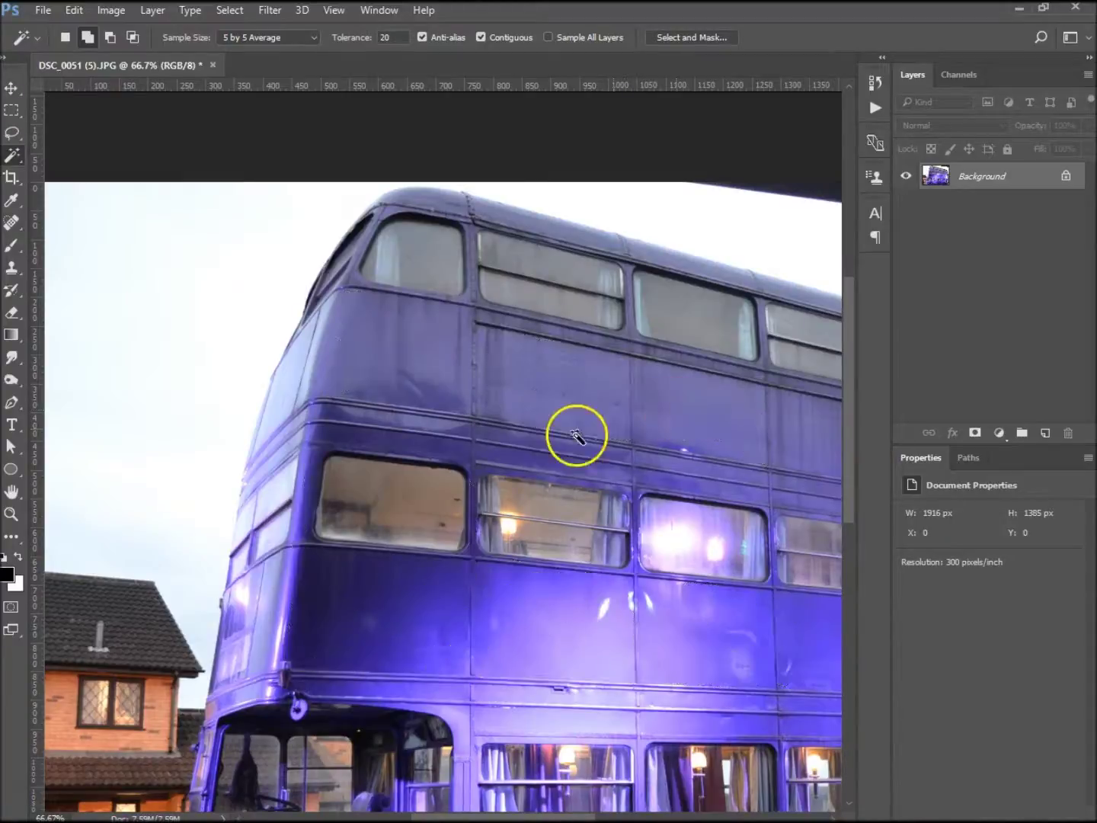
# - Start a Pen tool path above the driver's cab and place anchor points up the bus's front edge to the middle window band
pyautogui.rightClick(12, 155)
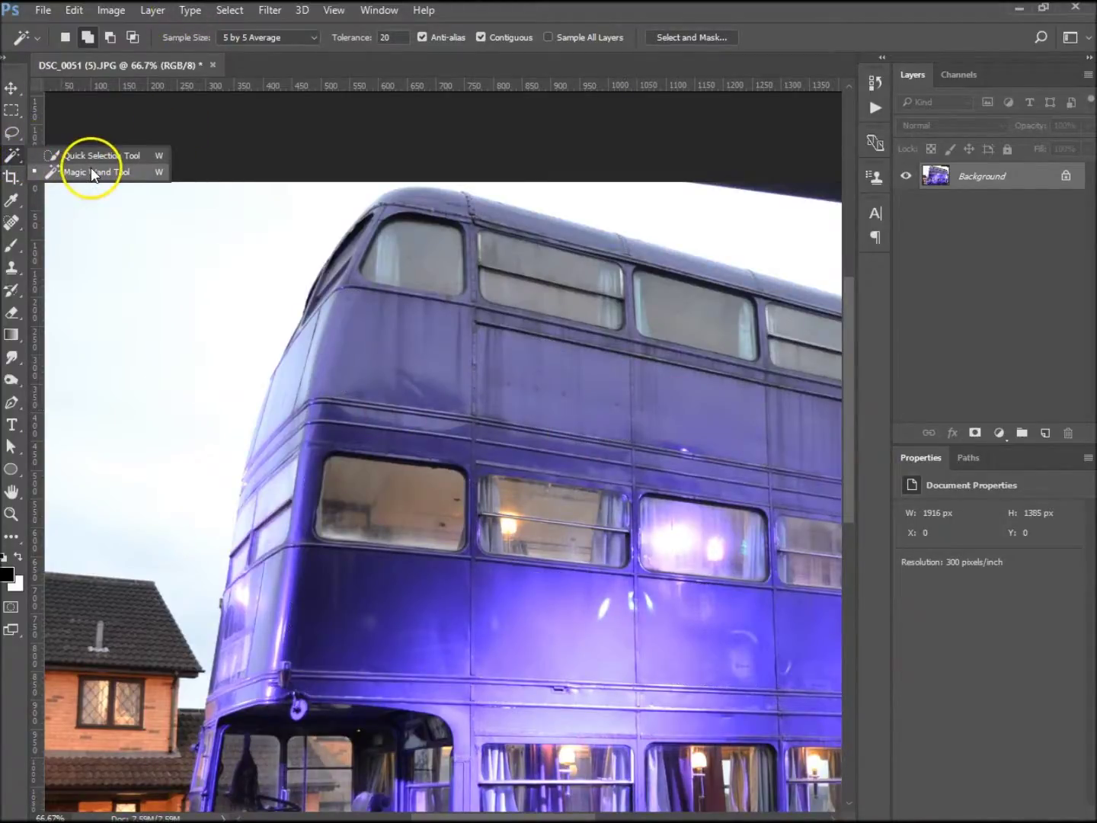
pyautogui.click(16, 406)
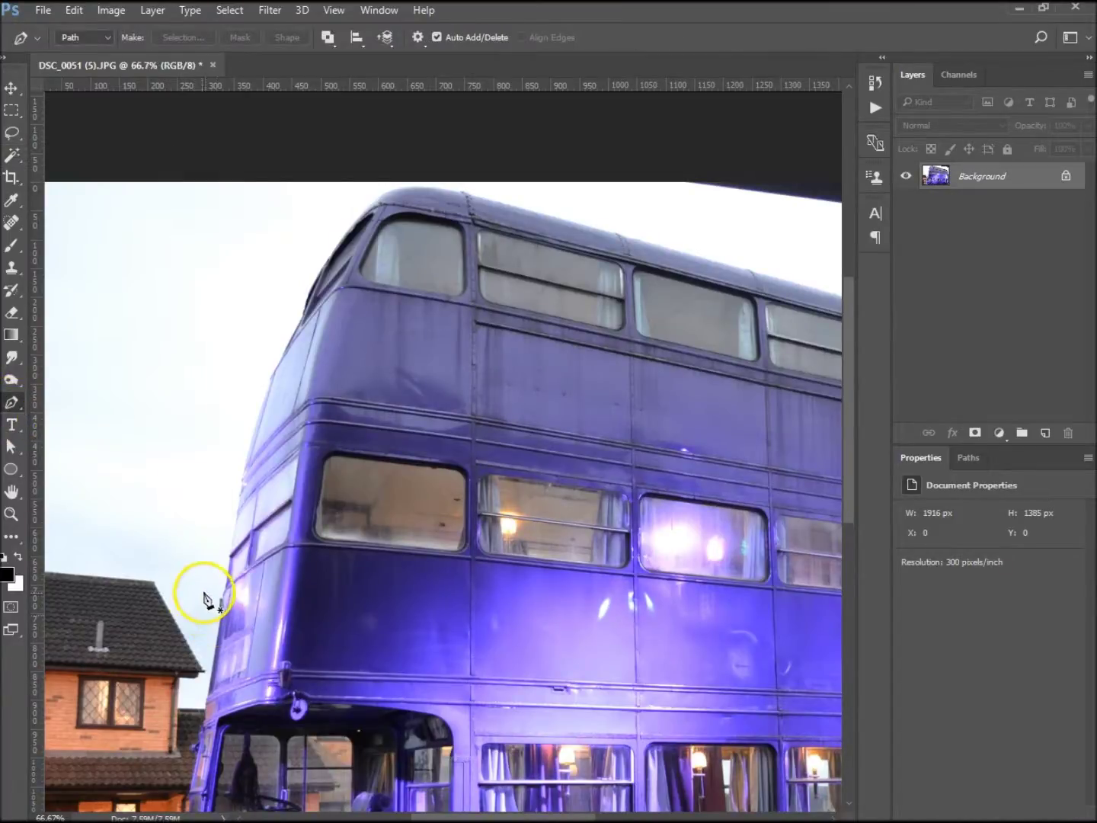
pyautogui.hotkey('ctrl', '+')
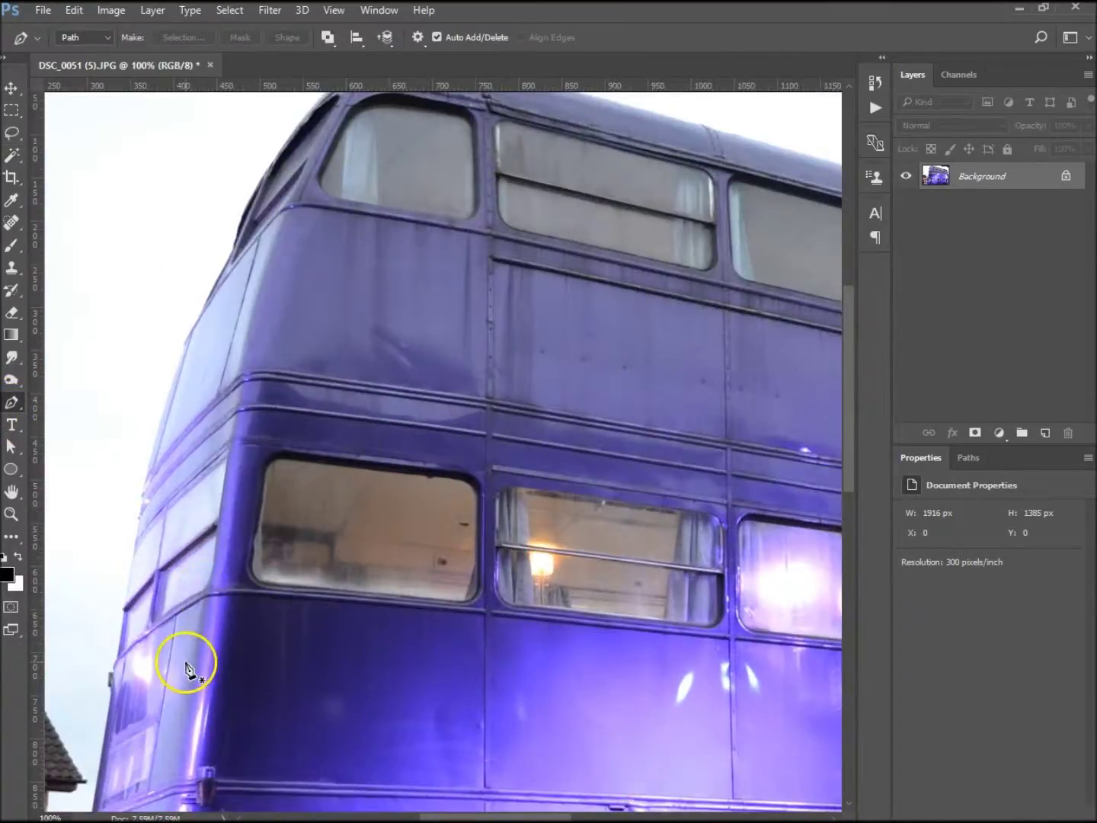
pyautogui.moveTo(190, 662); pyautogui.dragTo(318, 467)
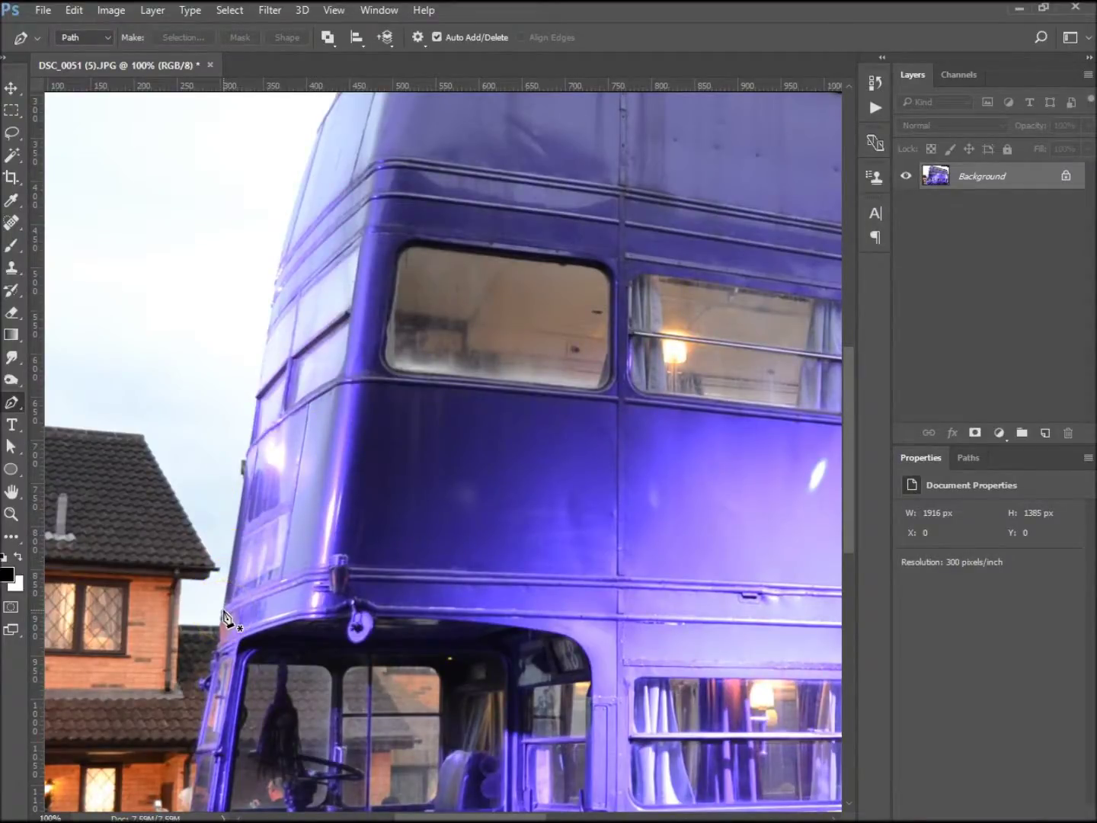
pyautogui.moveTo(224, 609); pyautogui.dragTo(244, 482)
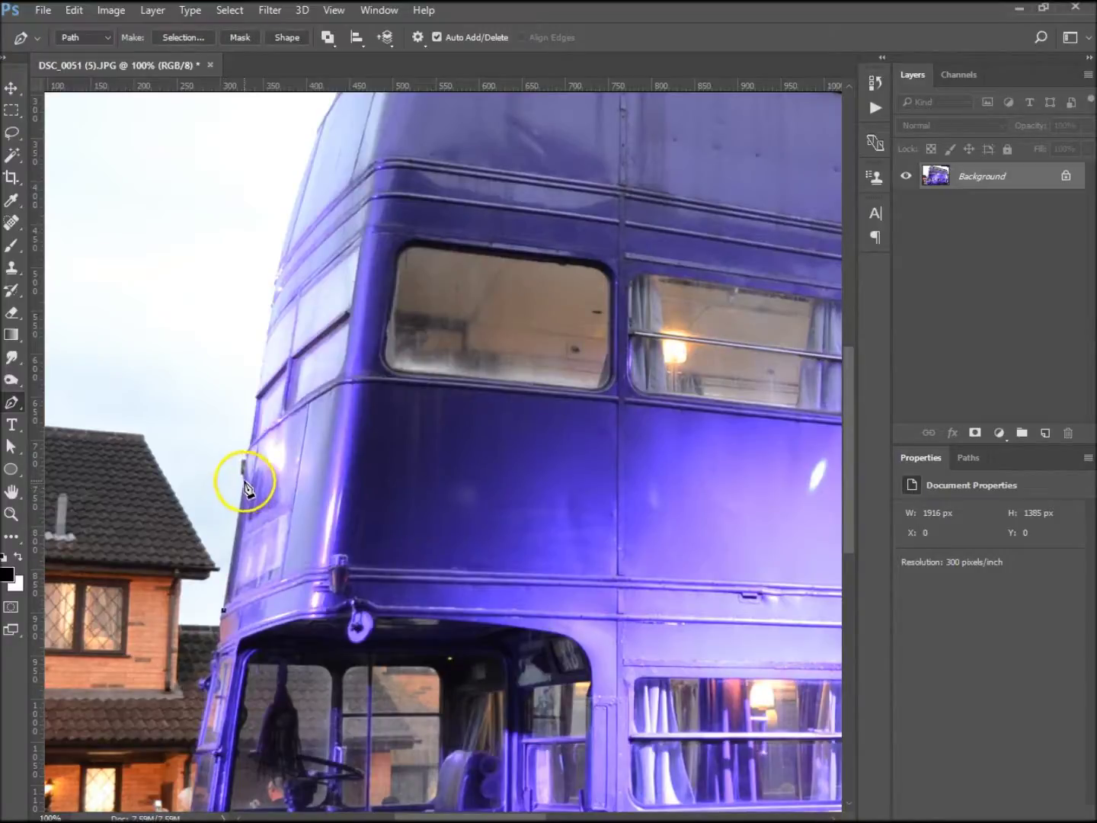
pyautogui.click(241, 456)
pyautogui.click(249, 442)
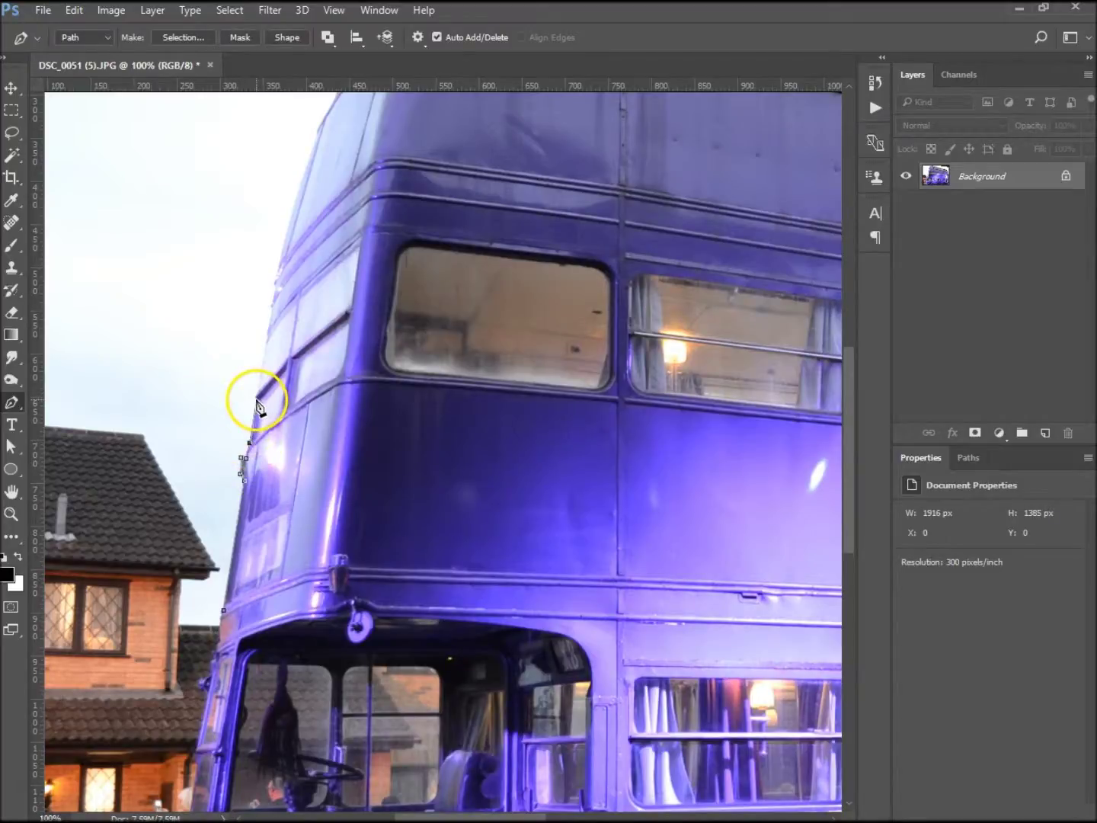
pyautogui.click(256, 389)
pyautogui.click(268, 330)
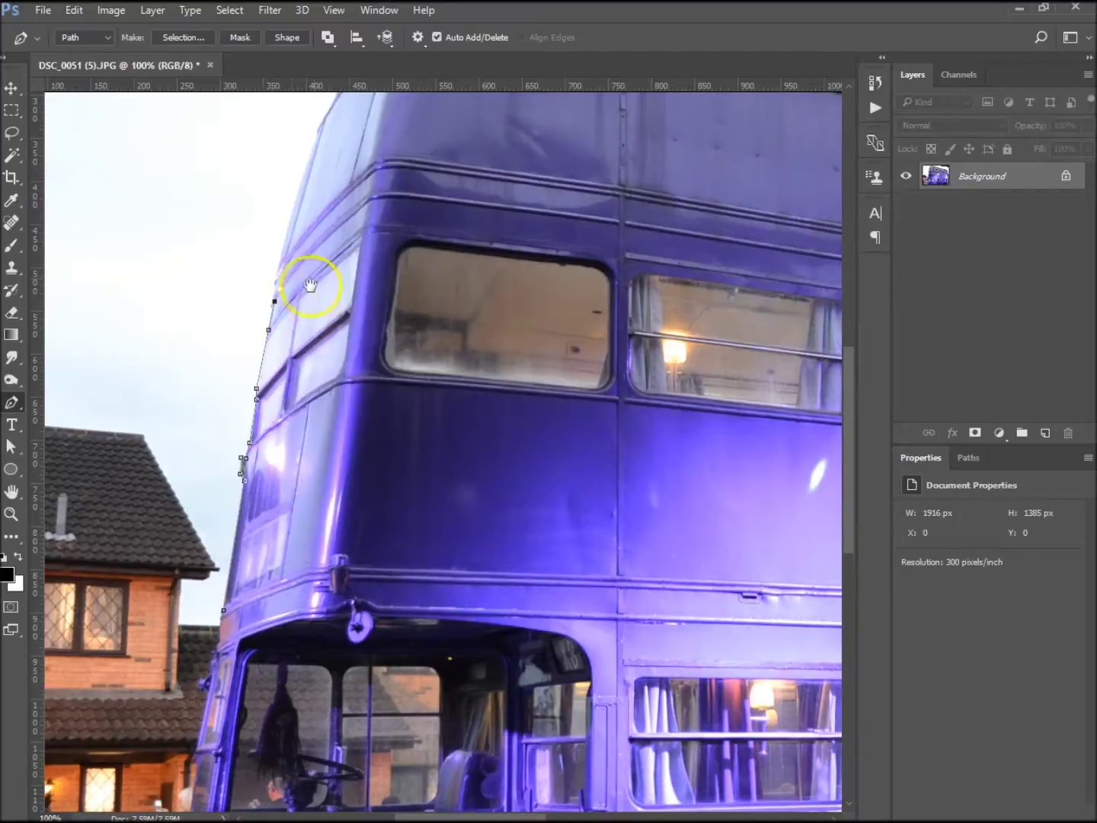
# - Extend the path up the front edge to the upper deck with a curved anchor, and remove that anchor's outgoing handle
pyautogui.moveTo(388, 323); pyautogui.dragTo(361, 490)
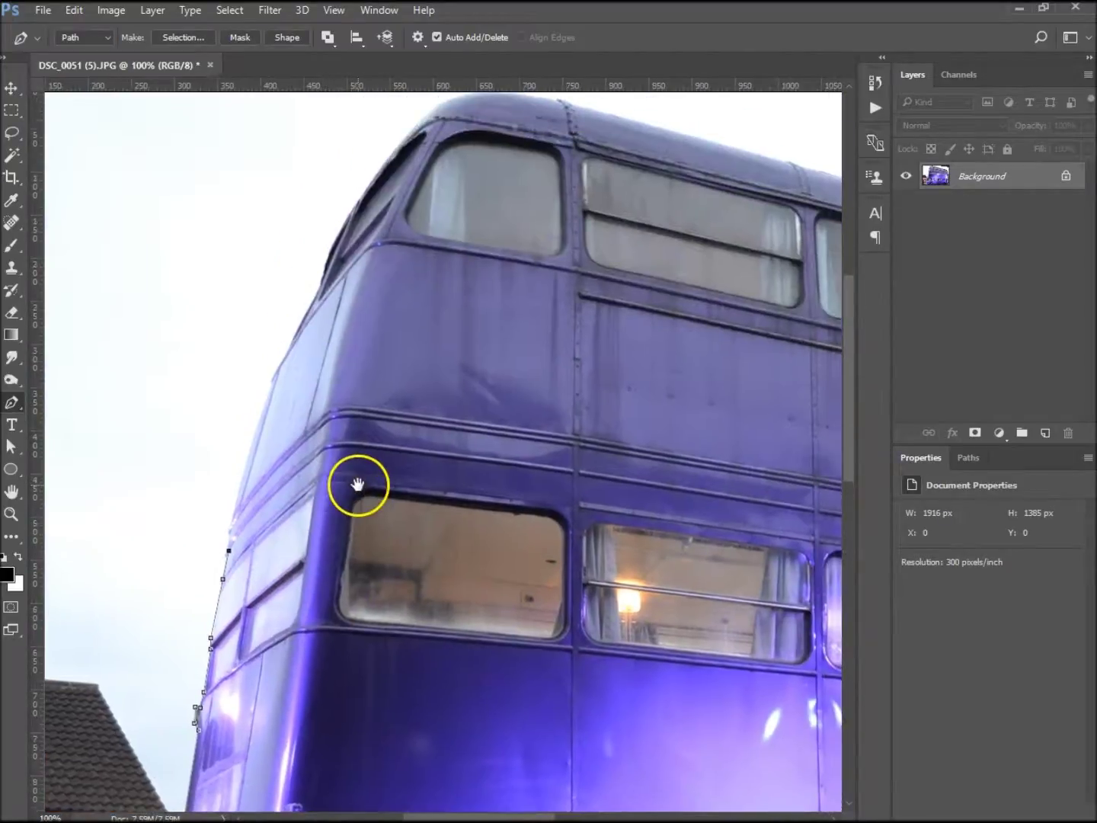
pyautogui.click(233, 529)
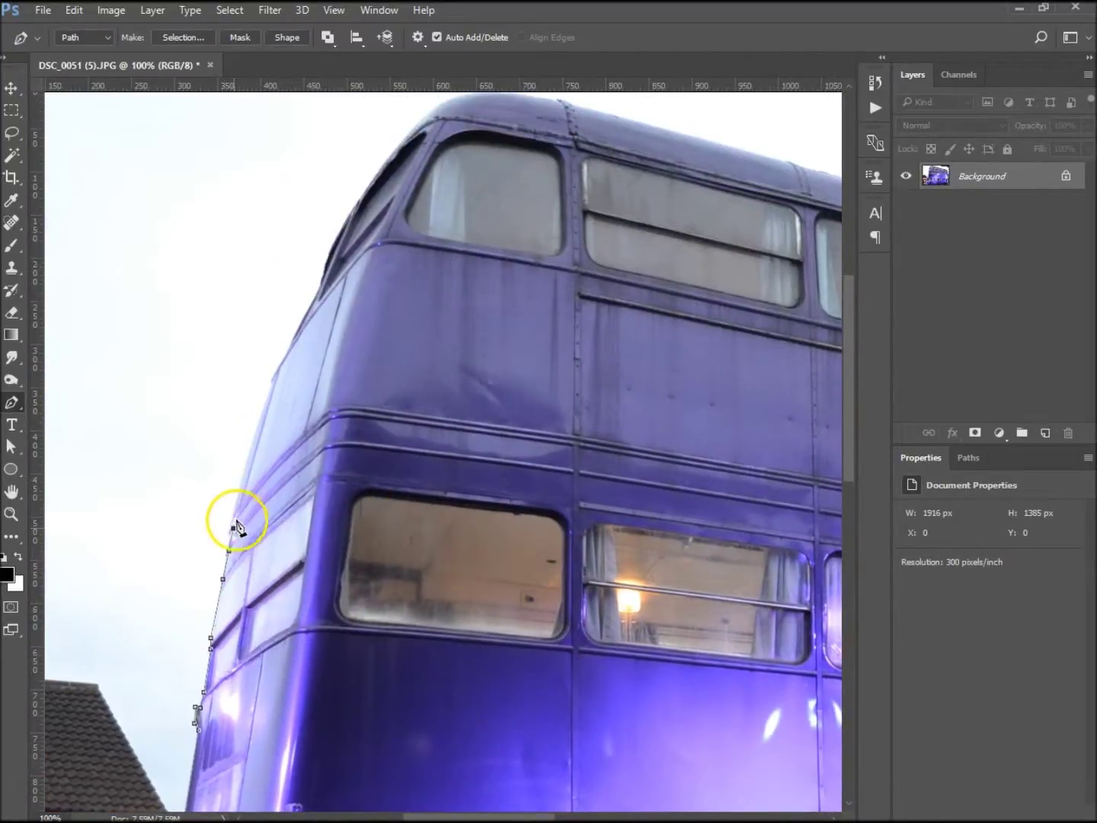
pyautogui.click(237, 507)
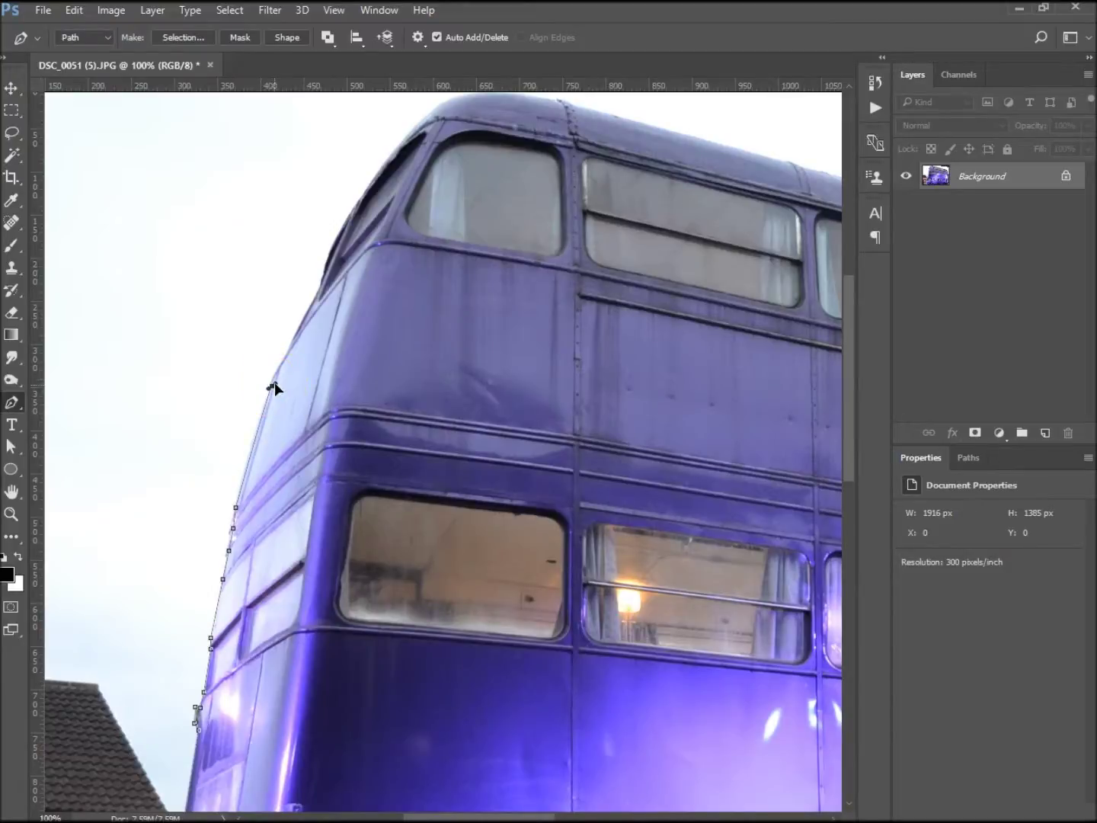
pyautogui.moveTo(283, 359); pyautogui.dragTo(284, 360)
pyautogui.click(272, 387)
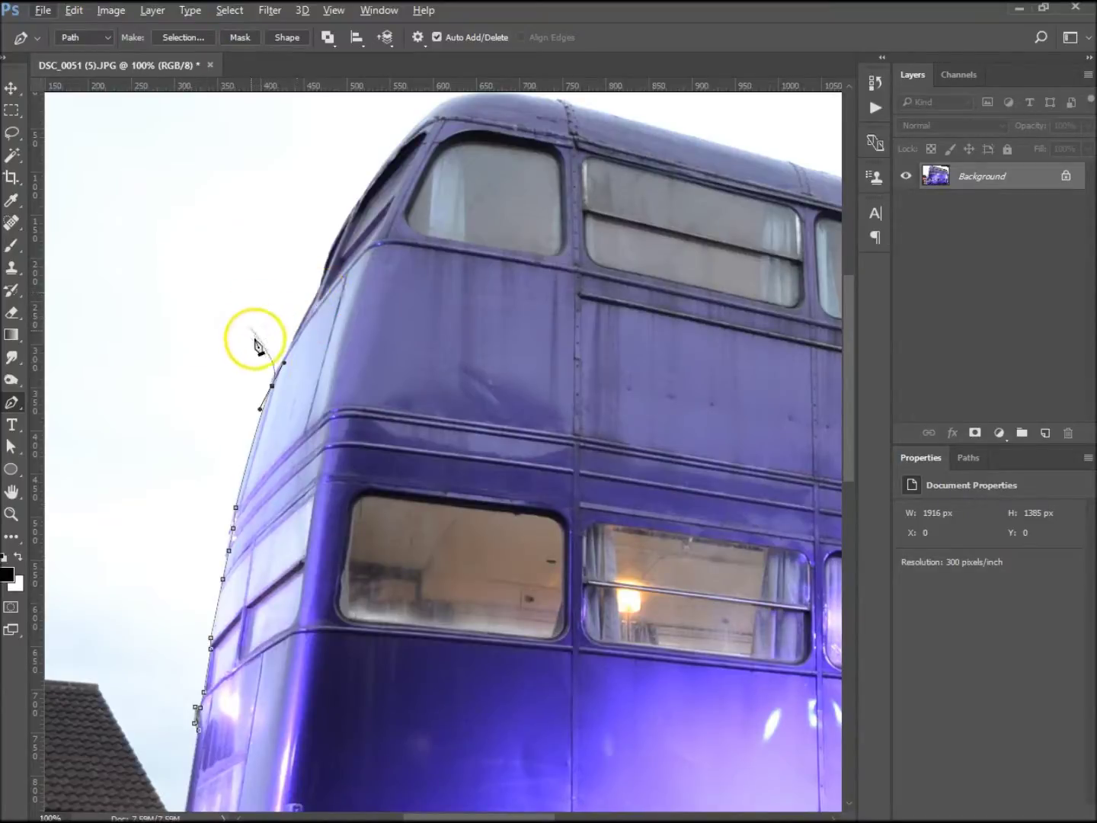
pyautogui.click(270, 381)
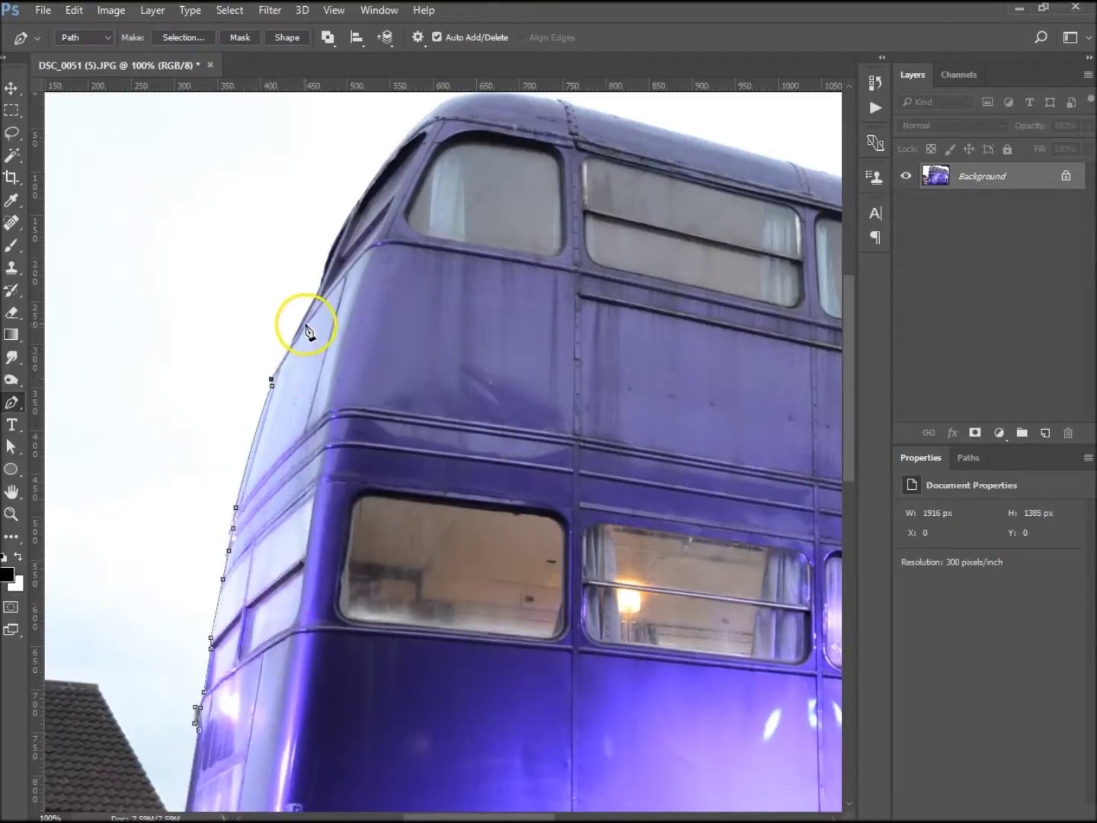
# - Continue the path past the upper front window to a curved anchor at the roof corner, and remove its outgoing handle
pyautogui.click(320, 289)
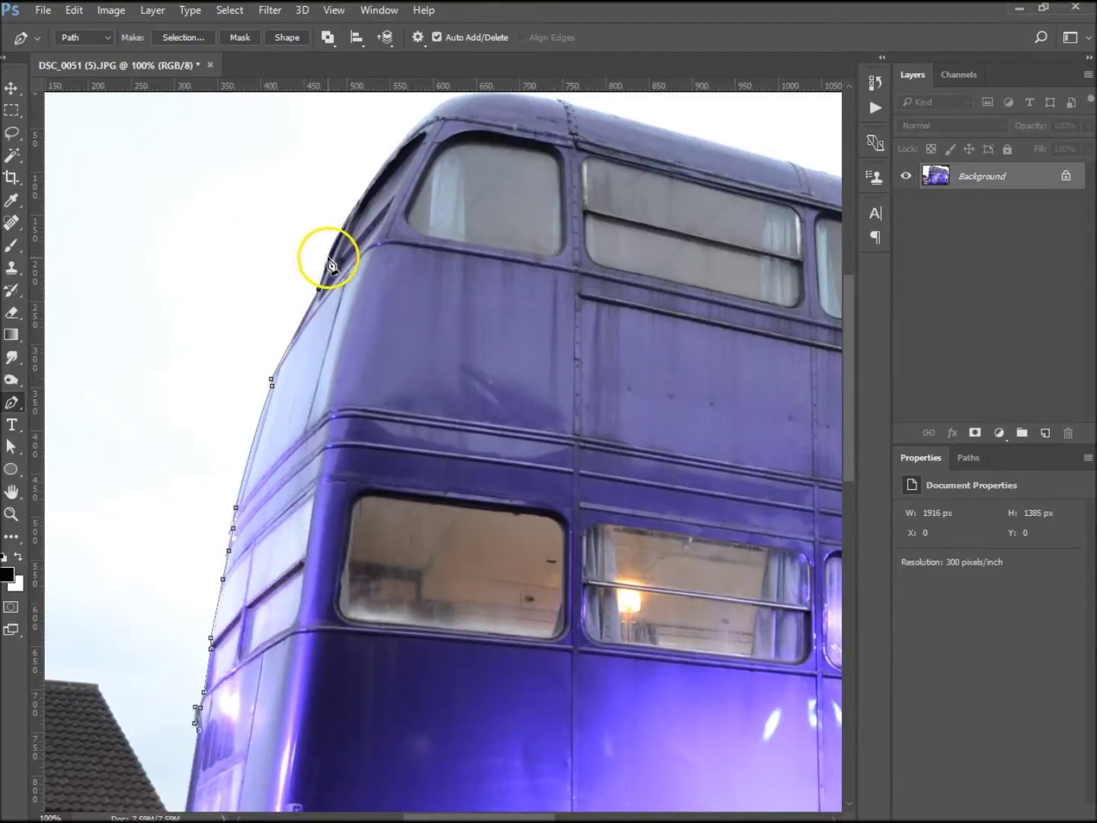
pyautogui.click(328, 257)
pyautogui.click(417, 123)
pyautogui.moveTo(417, 124); pyautogui.dragTo(490, 124)
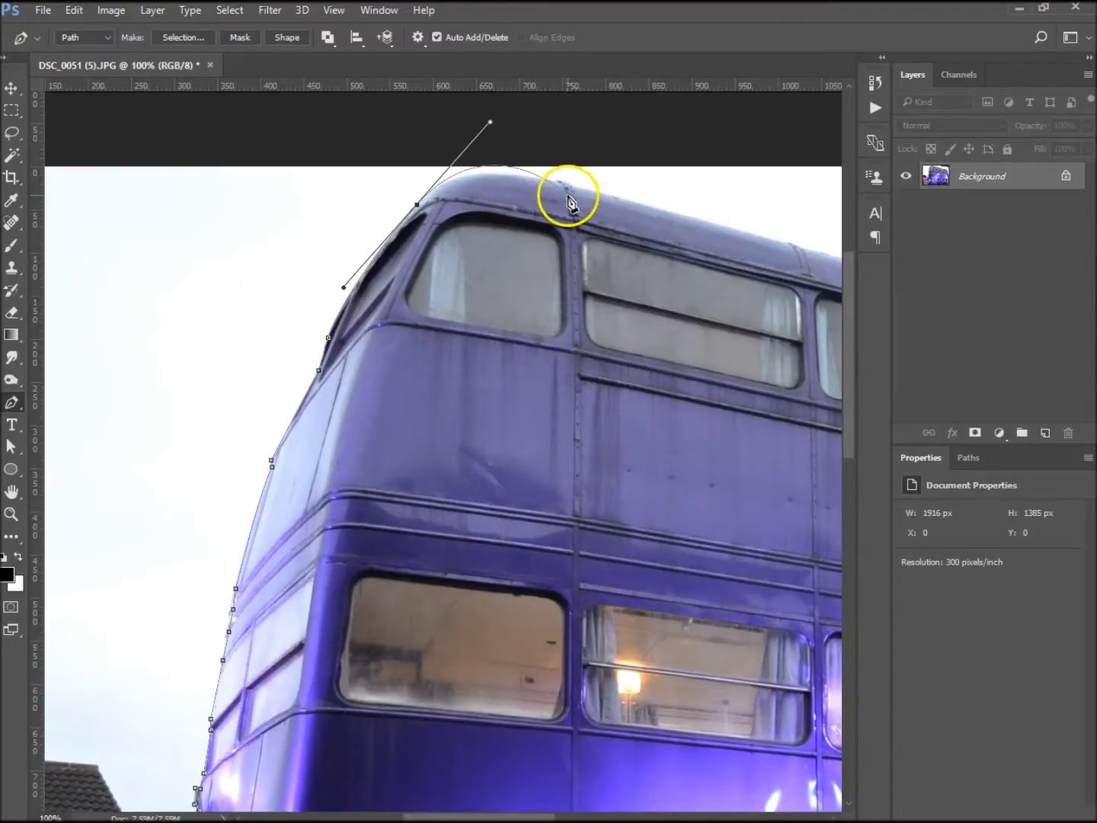
pyautogui.keyDown('alt'); pyautogui.click(416, 204); pyautogui.keyUp('alt')
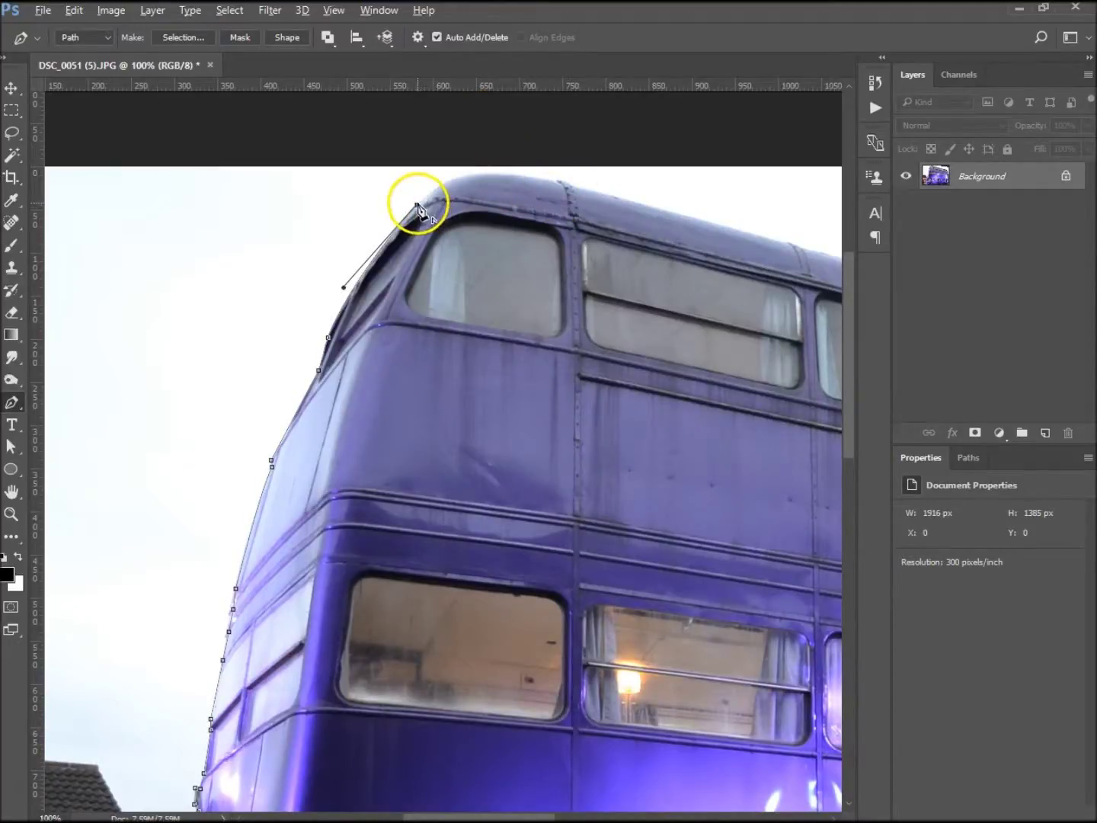
# - Continue the Pen path over the roof's front corner with a corner anchor and a curved anchor on the roofline
pyautogui.click(450, 178)
pyautogui.moveTo(540, 176); pyautogui.dragTo(580, 184)
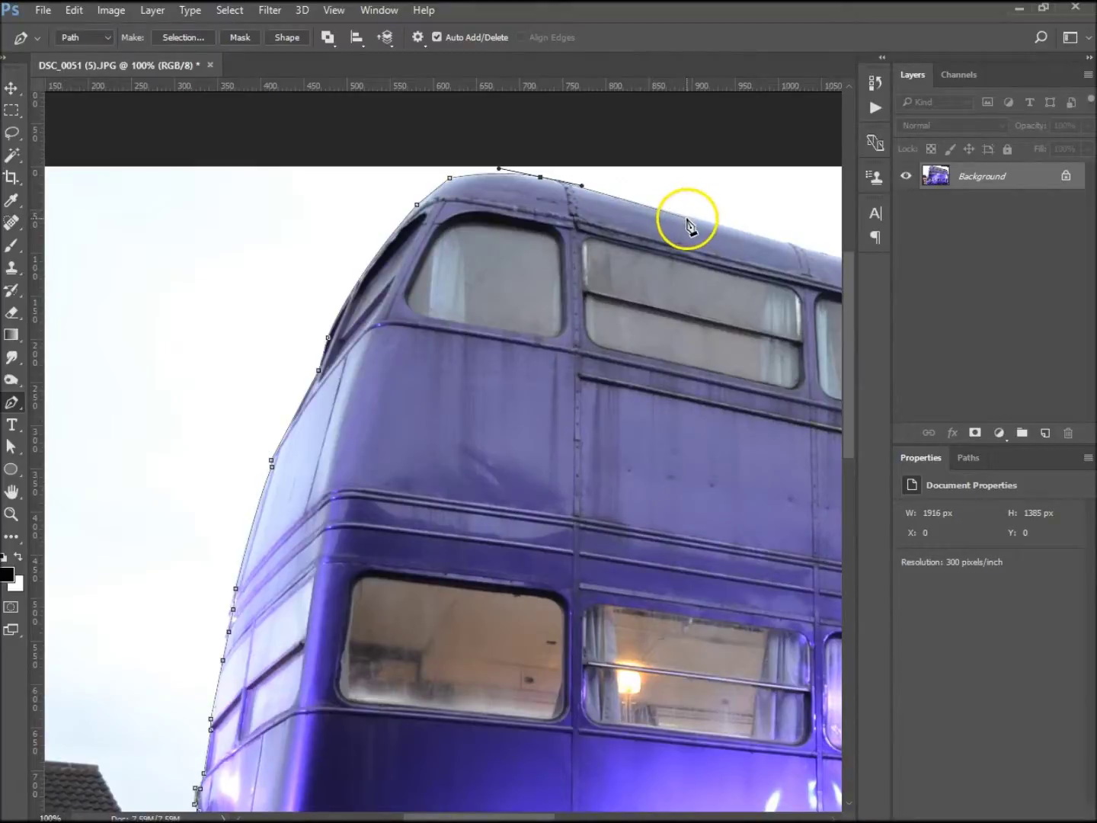
# - Remove the extra anchor on the bus's lower front edge and close the path at its starting point above the driver's cab
pyautogui.moveTo(460, 669); pyautogui.dragTo(504, 438)
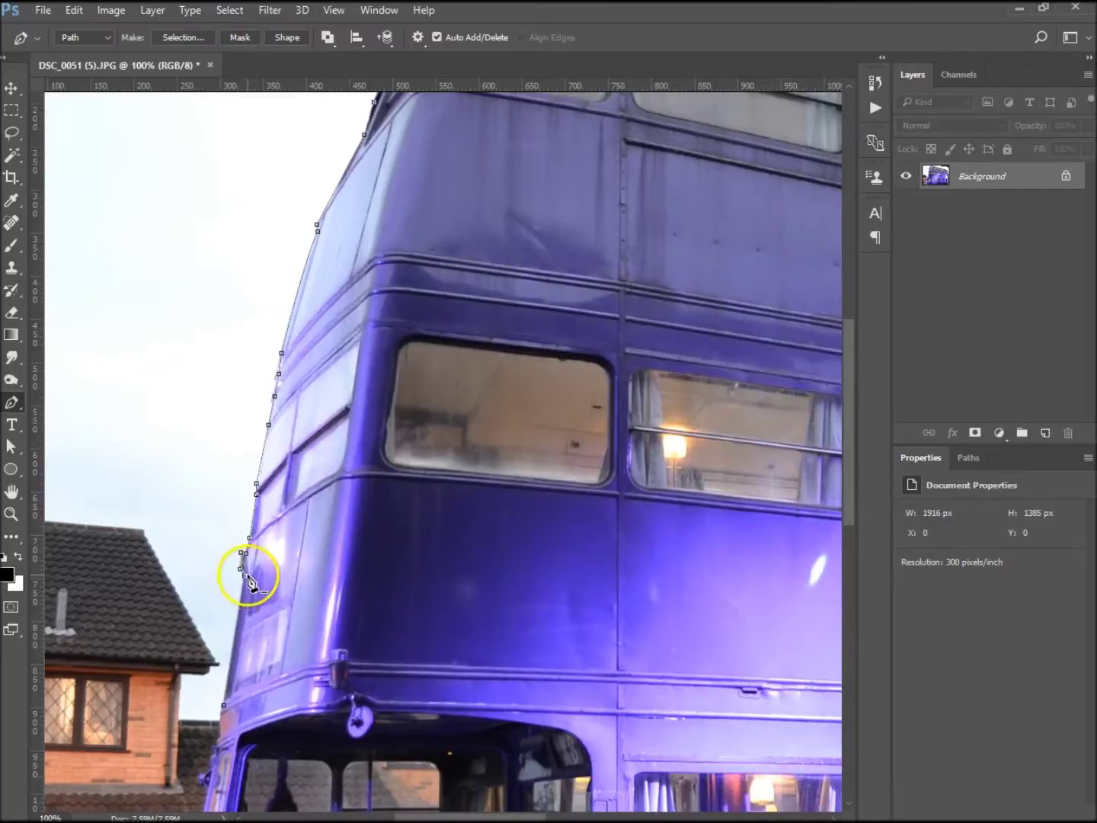
pyautogui.click(245, 582)
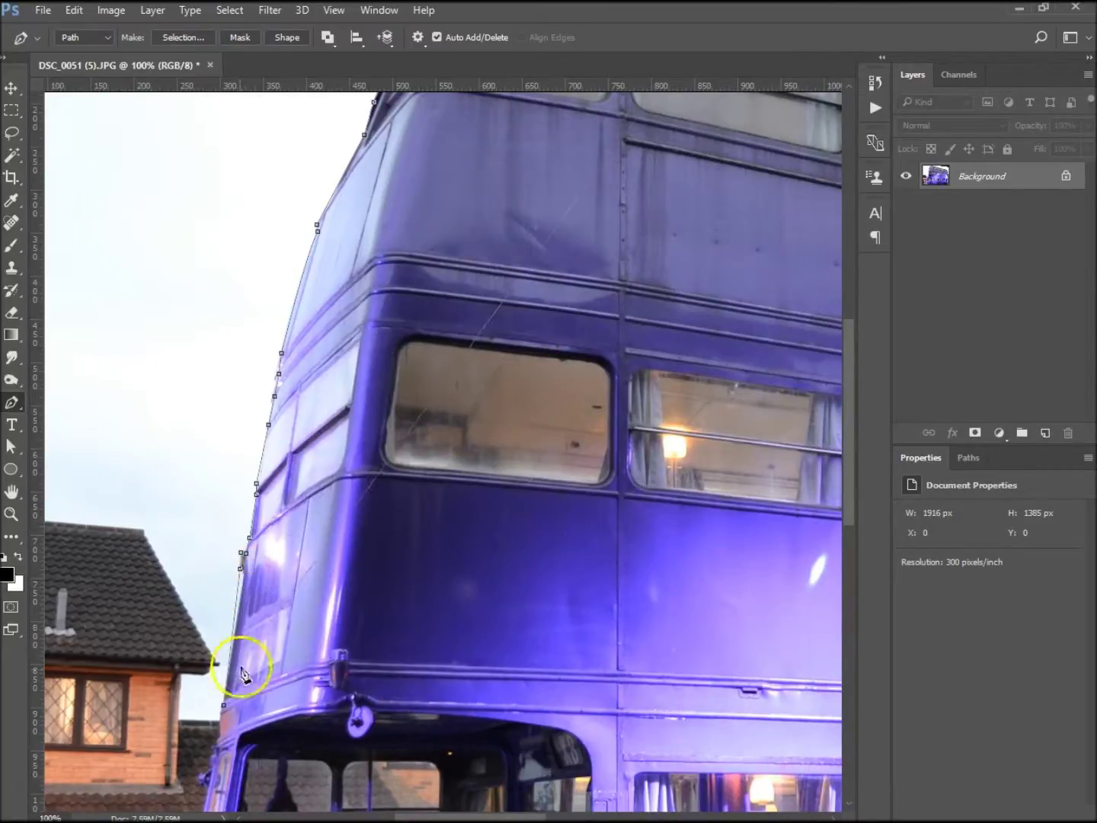
pyautogui.click(224, 707)
# - Convert the closed path into a new anti-aliased selection with a feather radius of 0 pixels
pyautogui.moveTo(700, 284); pyautogui.dragTo(637, 454)
pyautogui.rightClick(460, 334)
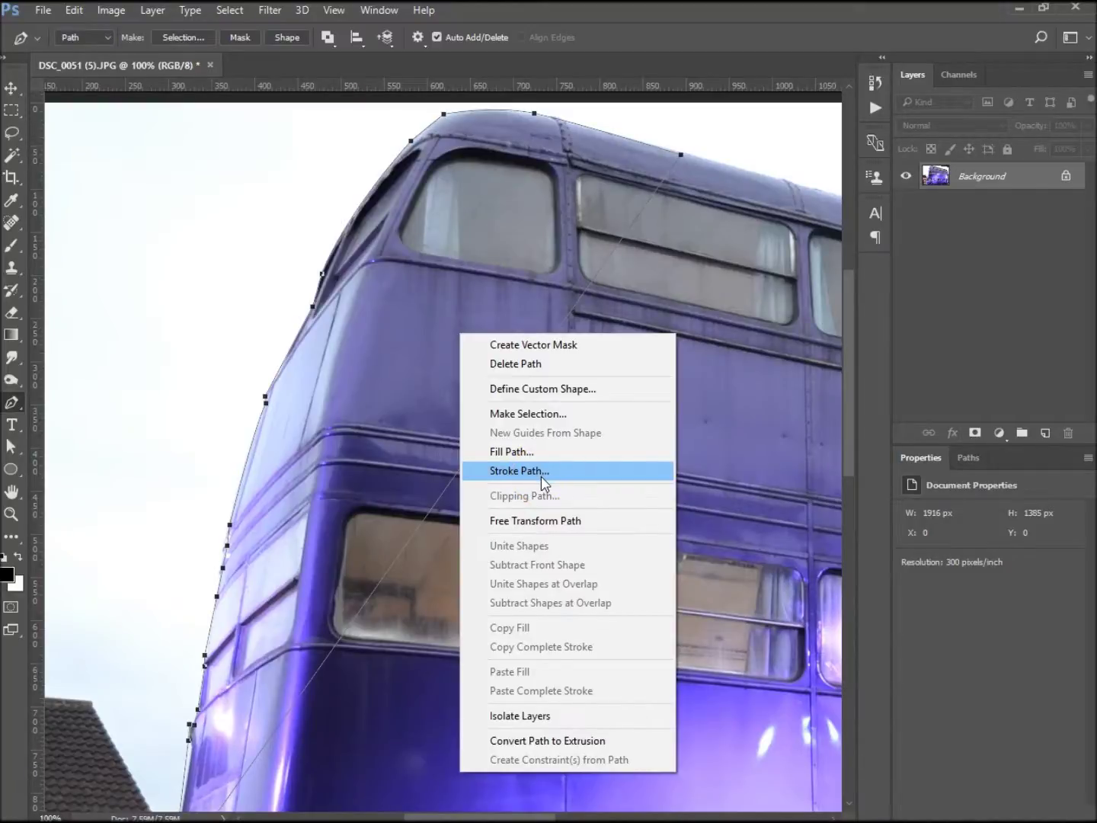
pyautogui.click(543, 415)
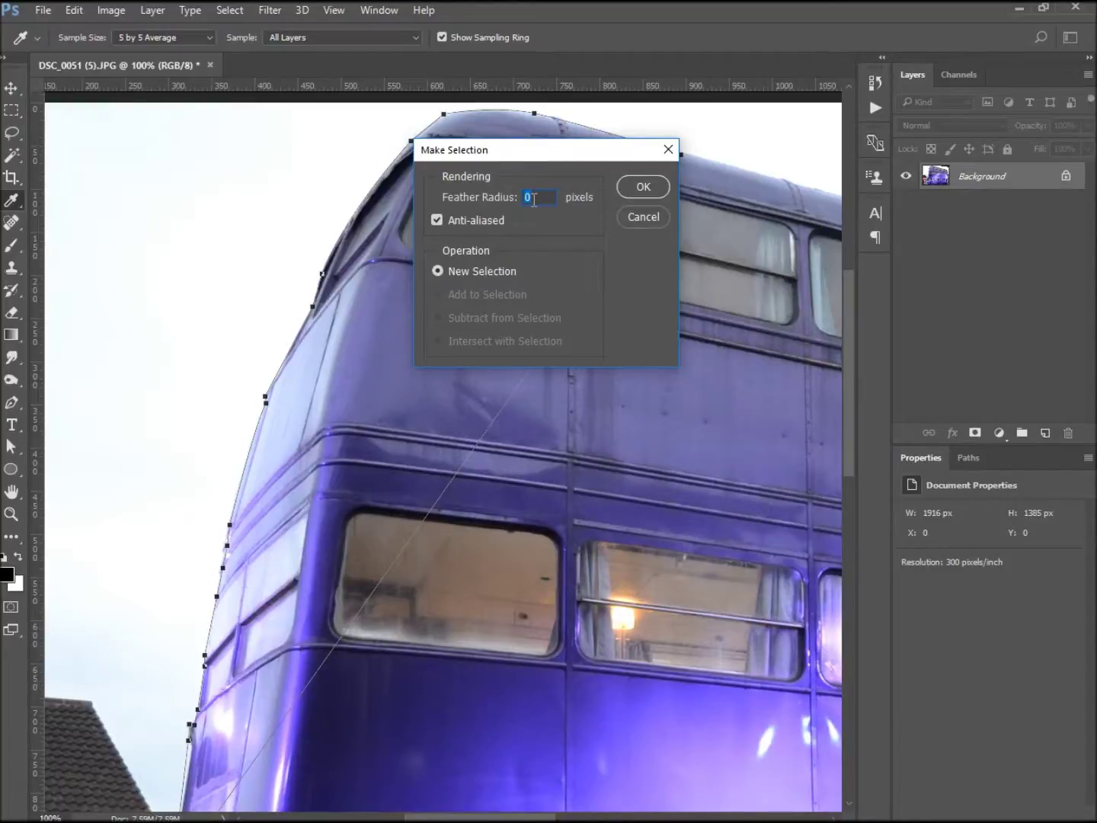
pyautogui.click(643, 188)
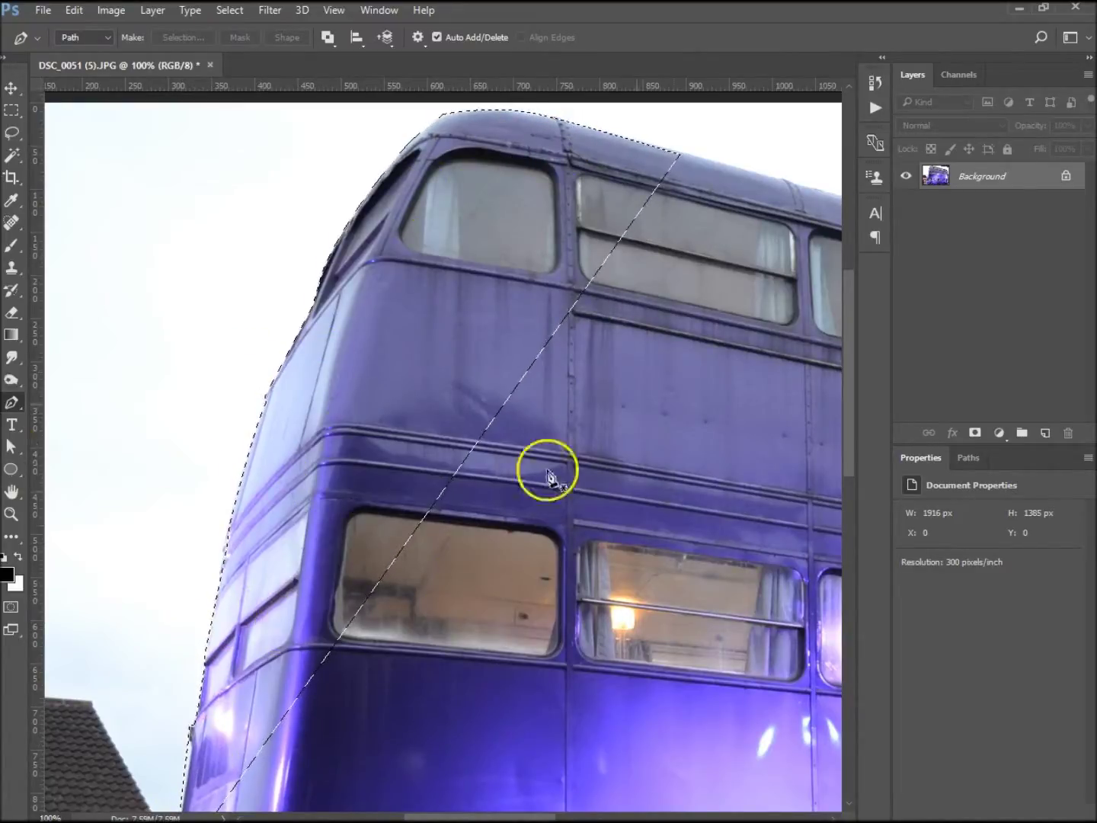
# - Clear the path selection and select the bus's upper front and side panels and windows with the Quick Selection tool
pyautogui.hotkey('ctrl', 'd')
pyautogui.click(407, 383)
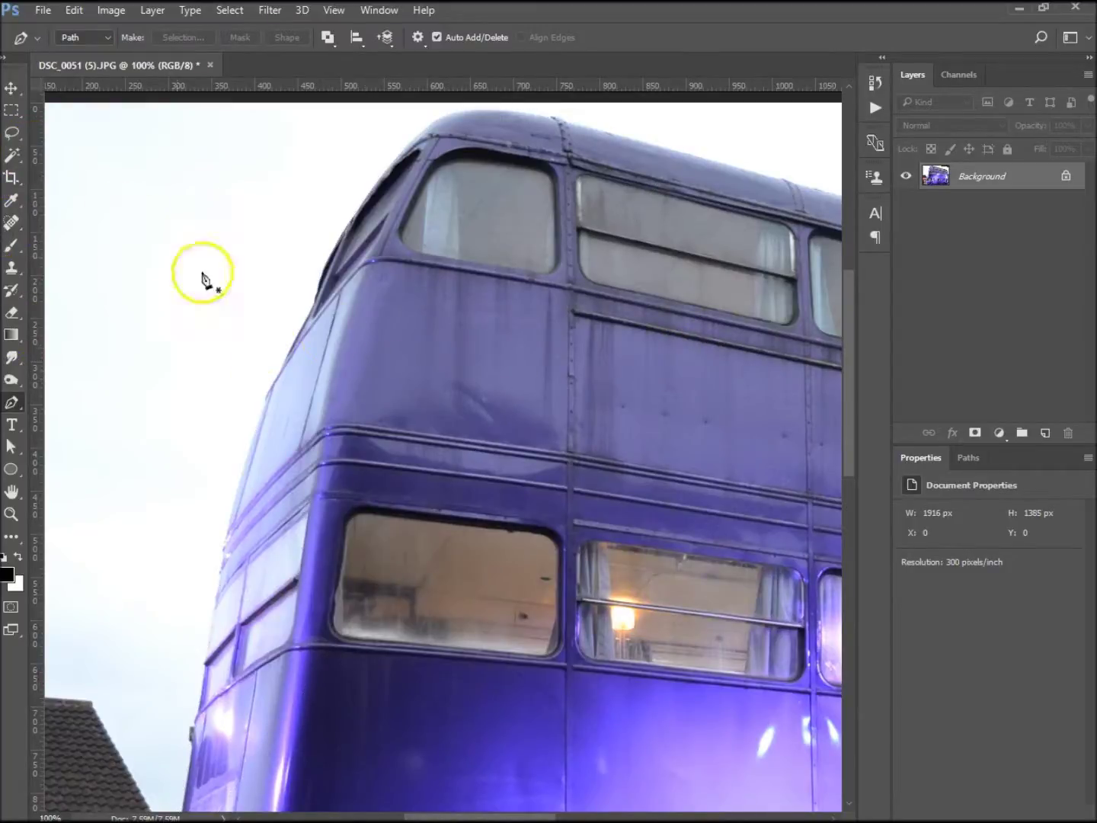
pyautogui.hotkey('ctrl', '-')
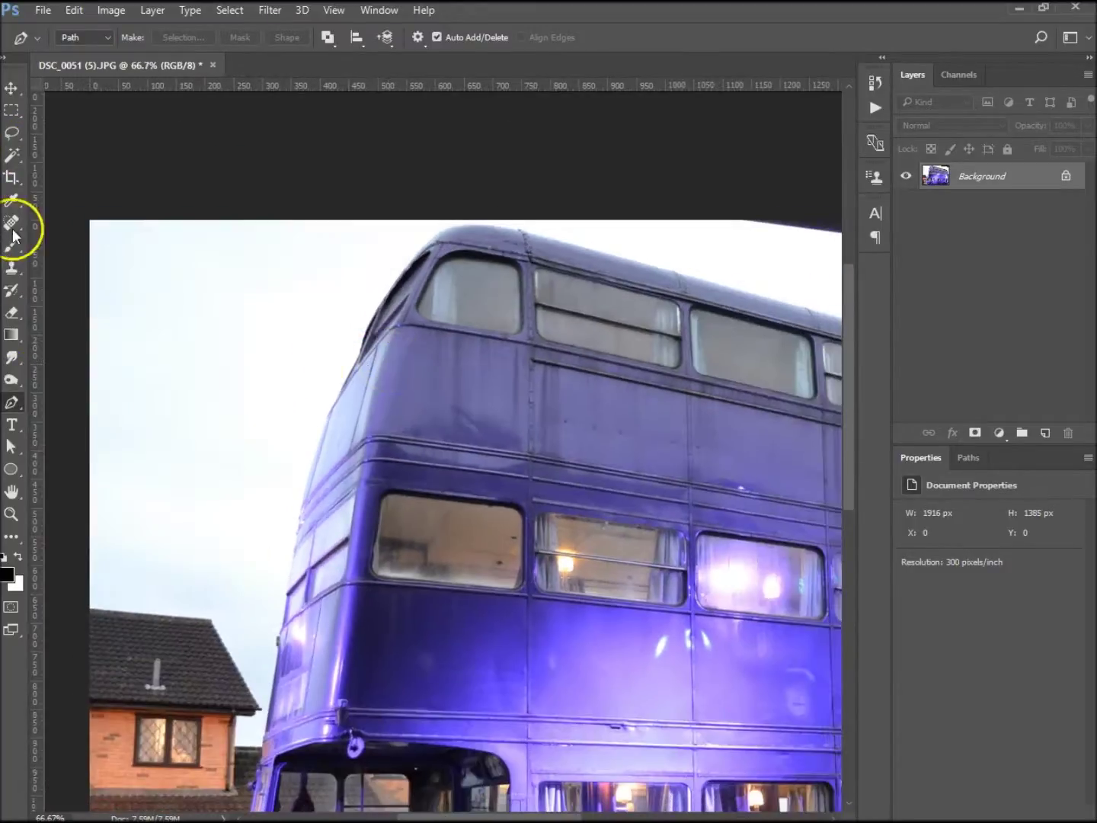
pyautogui.click(11, 158)
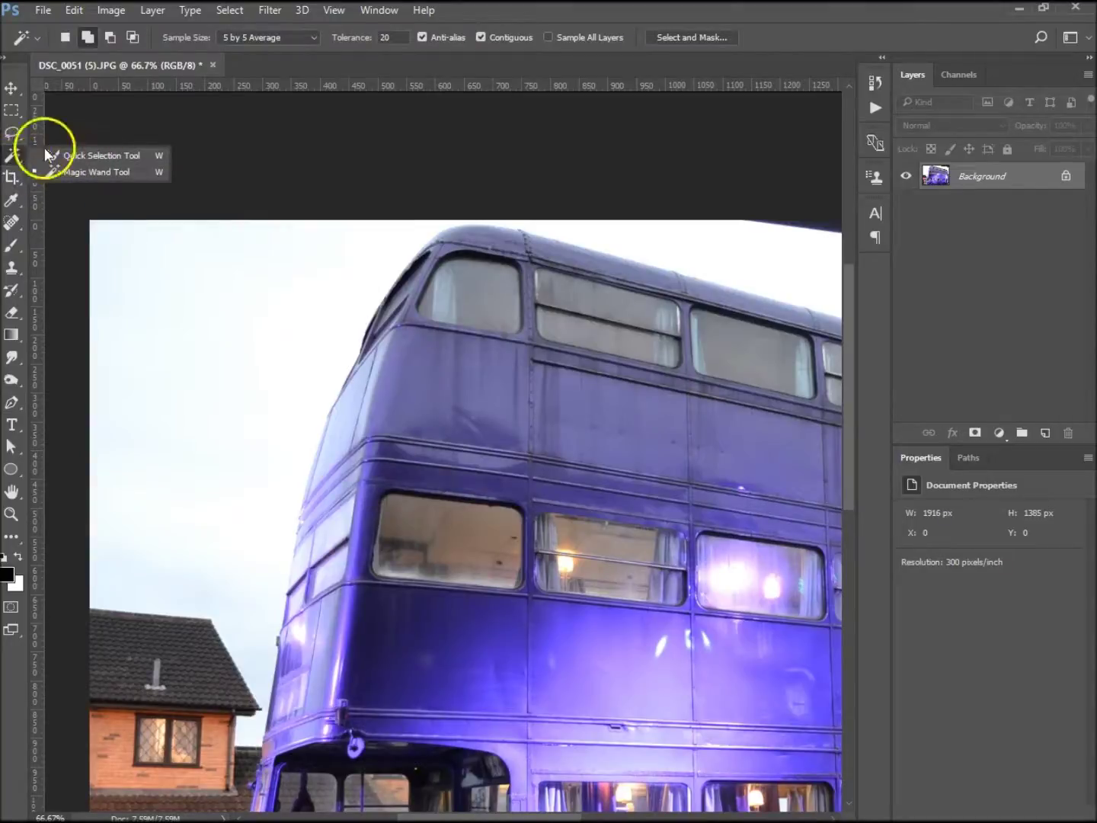
pyautogui.click(79, 161)
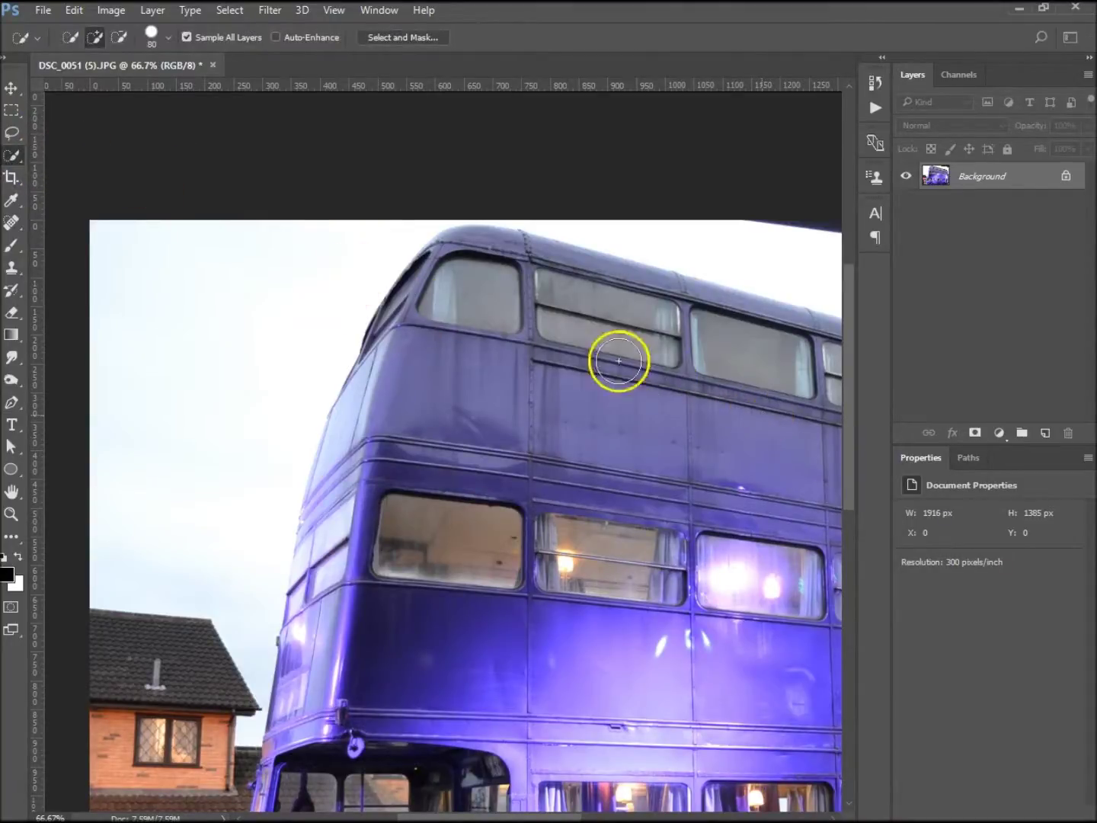
pyautogui.moveTo(453, 380)
pyautogui.mouseDown()
pyautogui.moveTo(496, 263)
pyautogui.moveTo(344, 539)
pyautogui.moveTo(374, 432)
pyautogui.moveTo(569, 625)
pyautogui.moveTo(604, 551)
pyautogui.mouseUp()
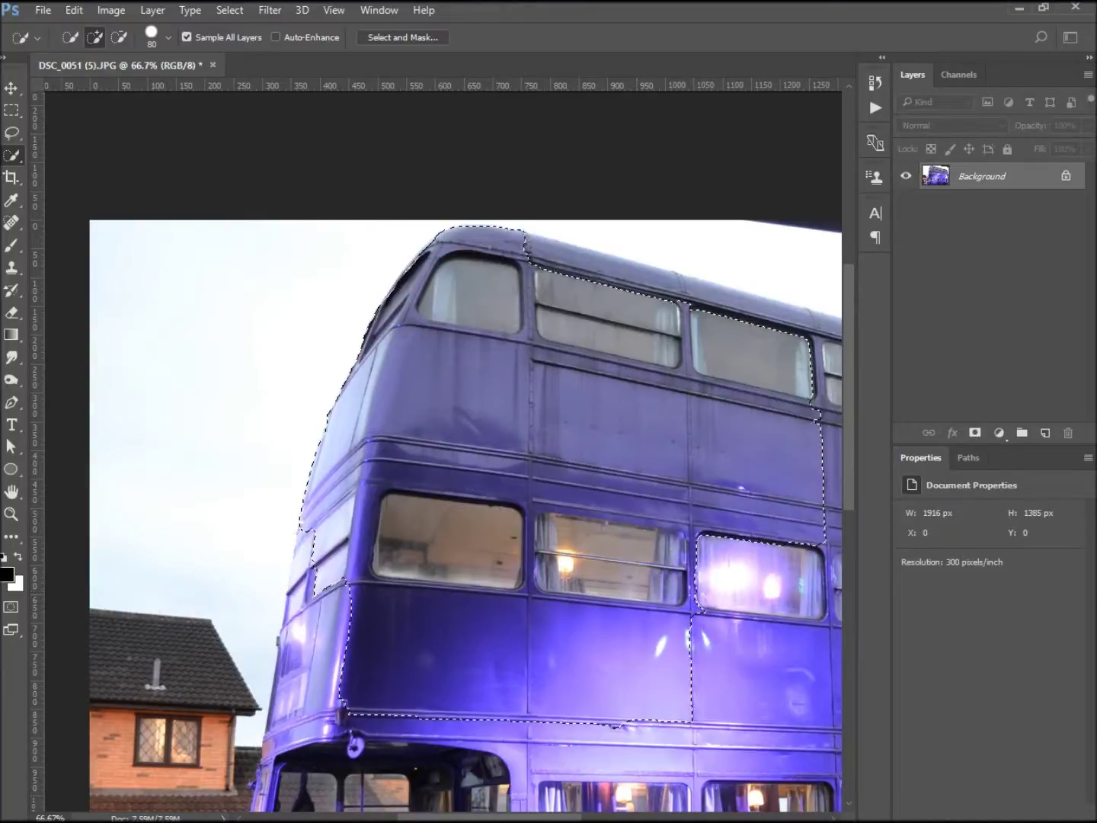
# - Preview the bus selection in Quick Mask mode and set the mask overlay opacity to 100%
pyautogui.press('q')
pyautogui.press('x')
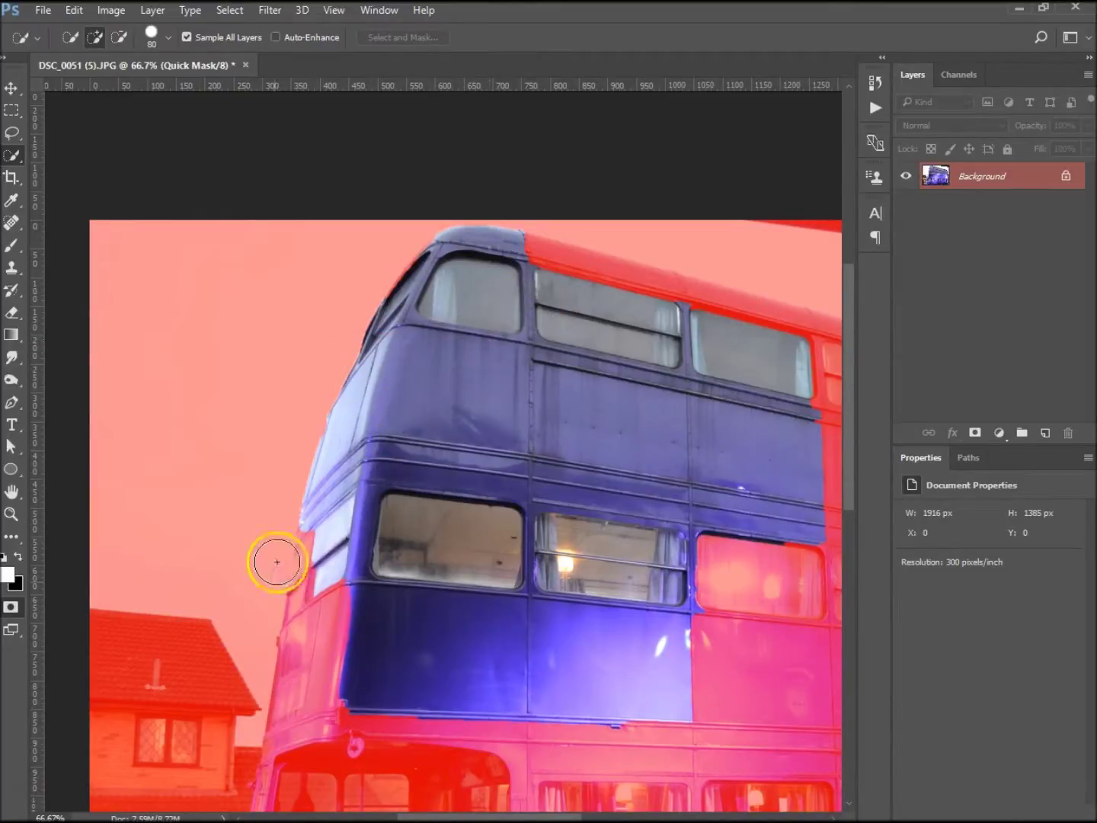
pyautogui.doubleClick(10, 607)
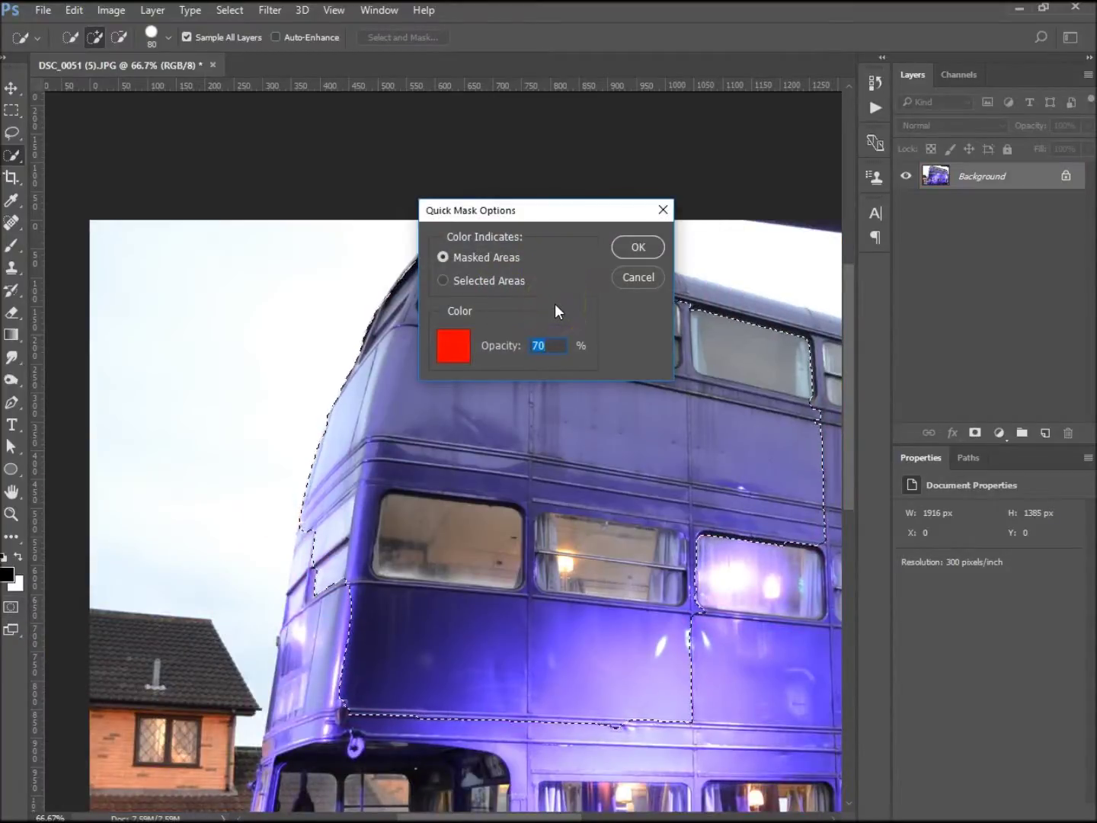
pyautogui.write('100')
pyautogui.press('Return')
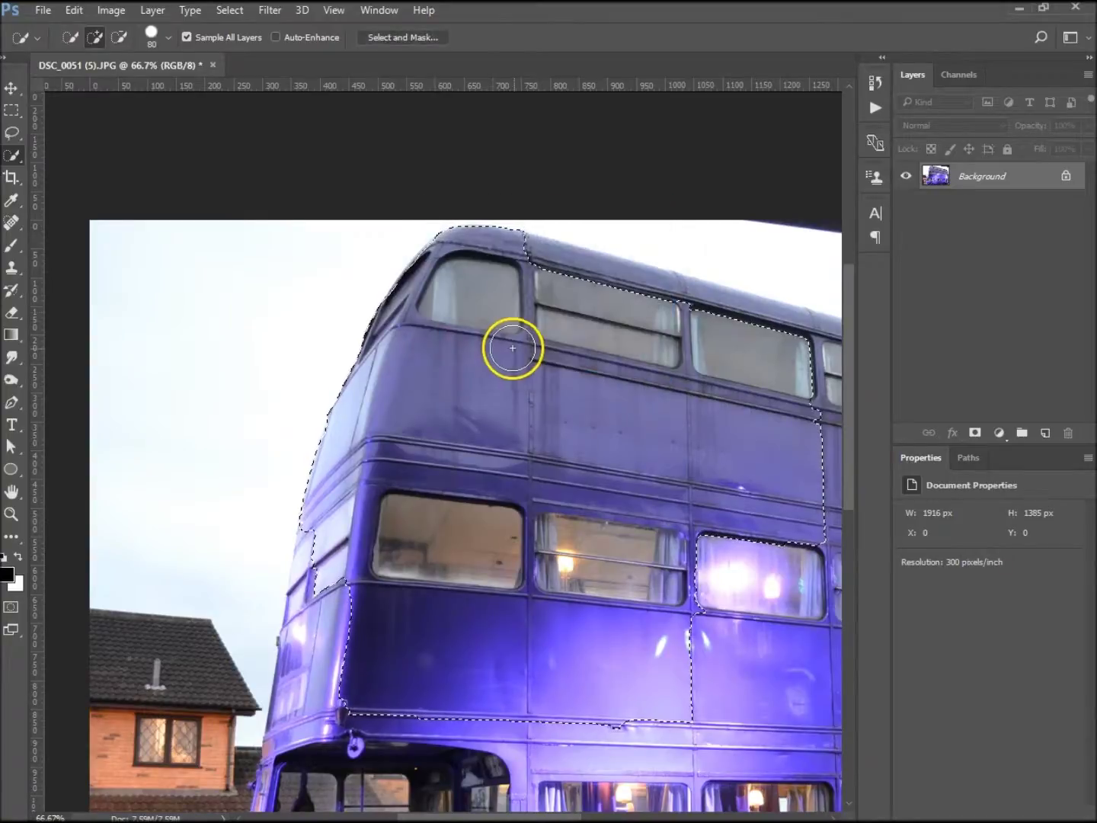
pyautogui.press('q')
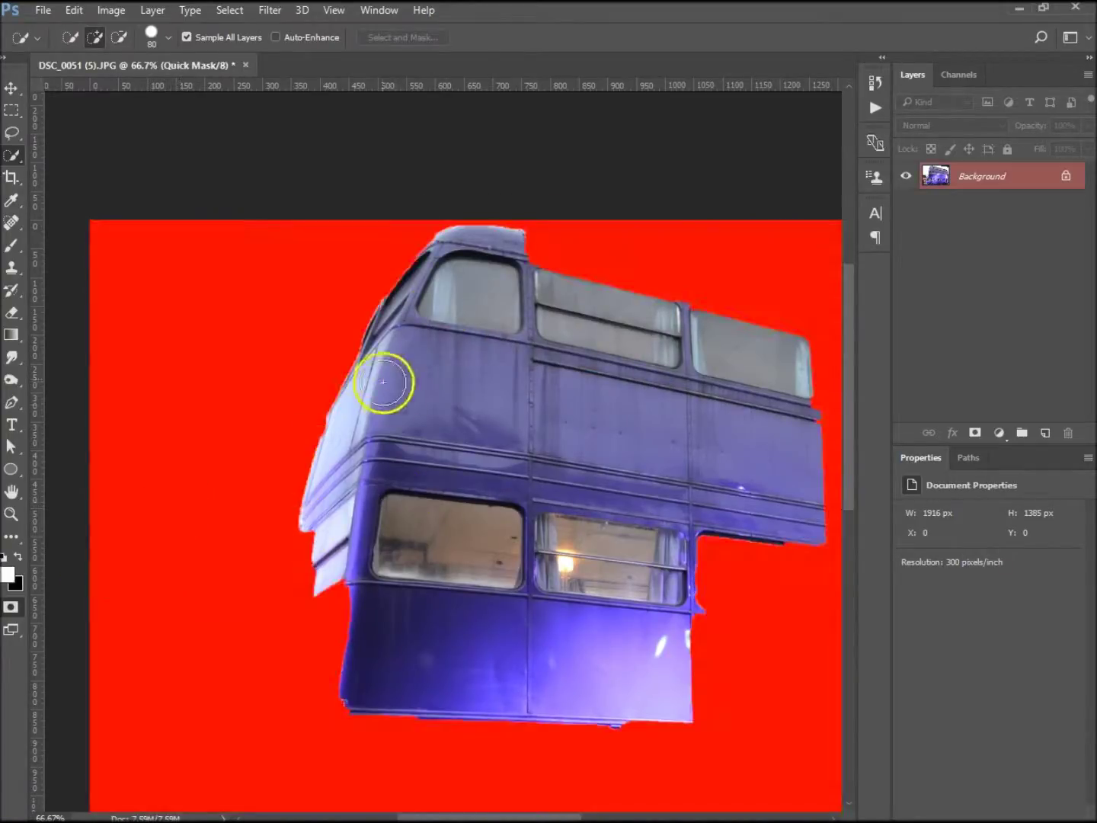
# - Set the Quick Mask overlay opacity to 70%, preview the mask again, and return to the normal selection view
pyautogui.doubleClick(11, 607)
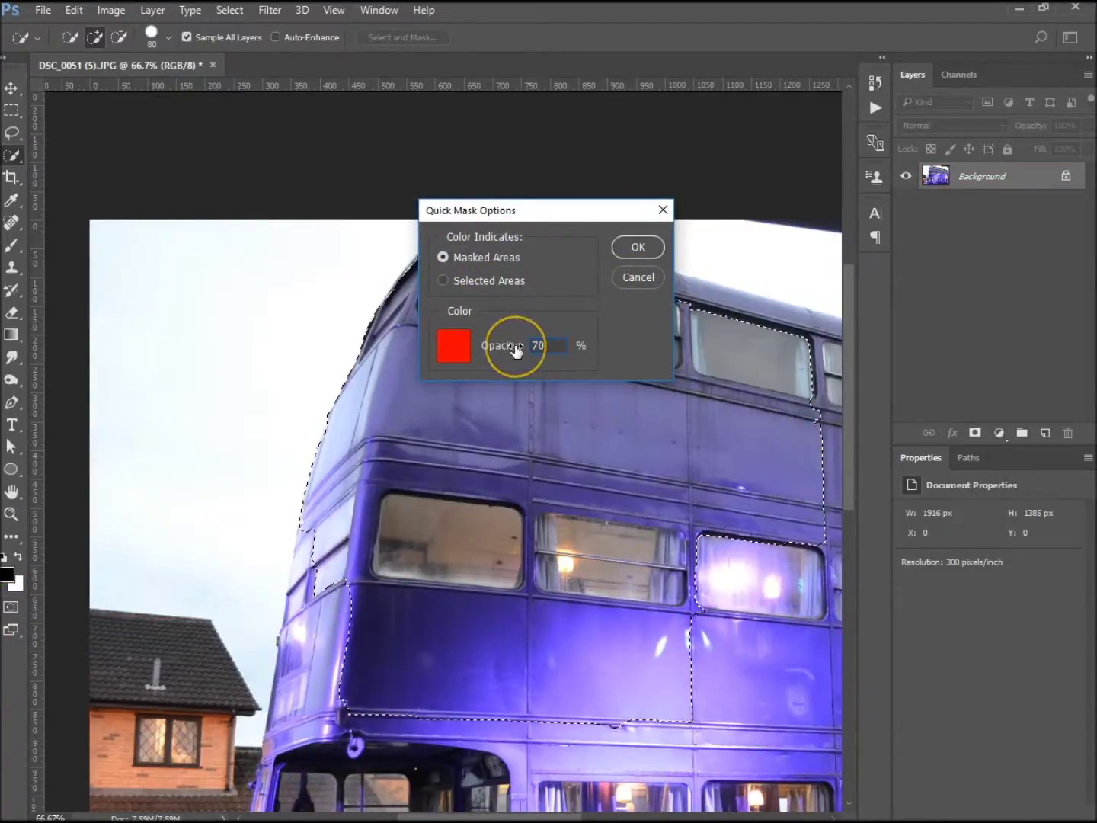
pyautogui.press('Return')
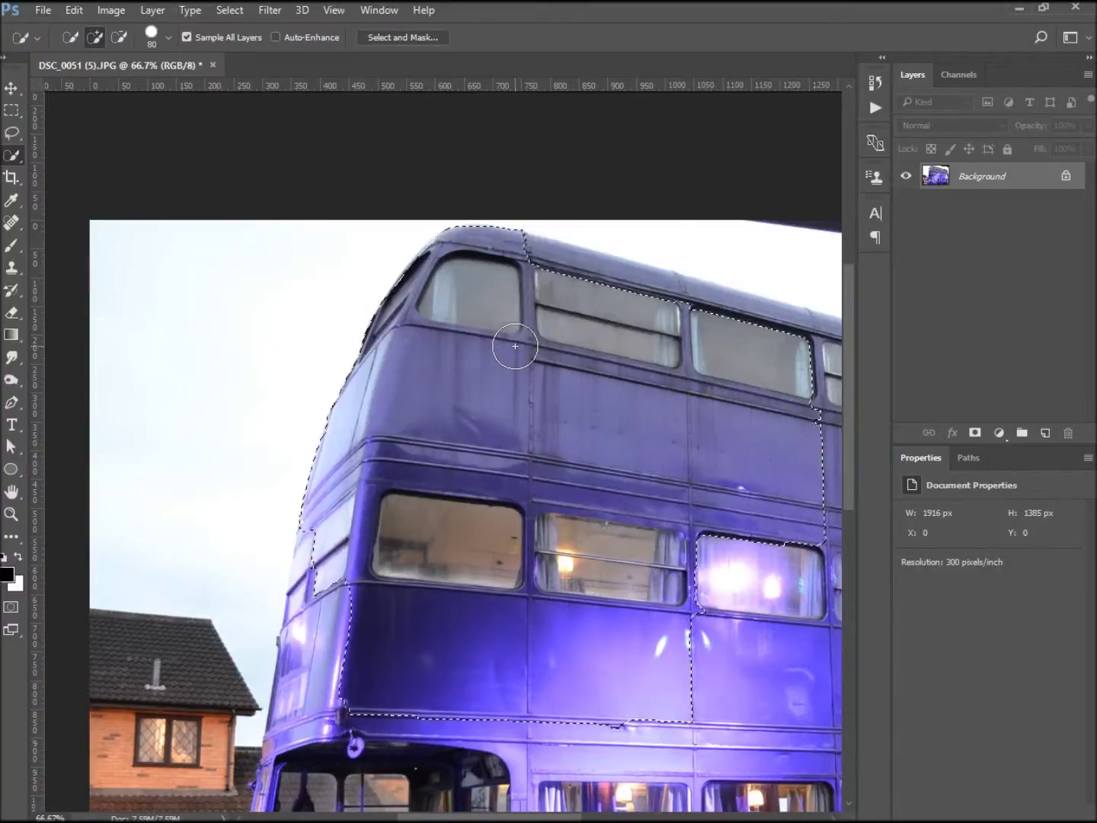
pyautogui.click(11, 609)
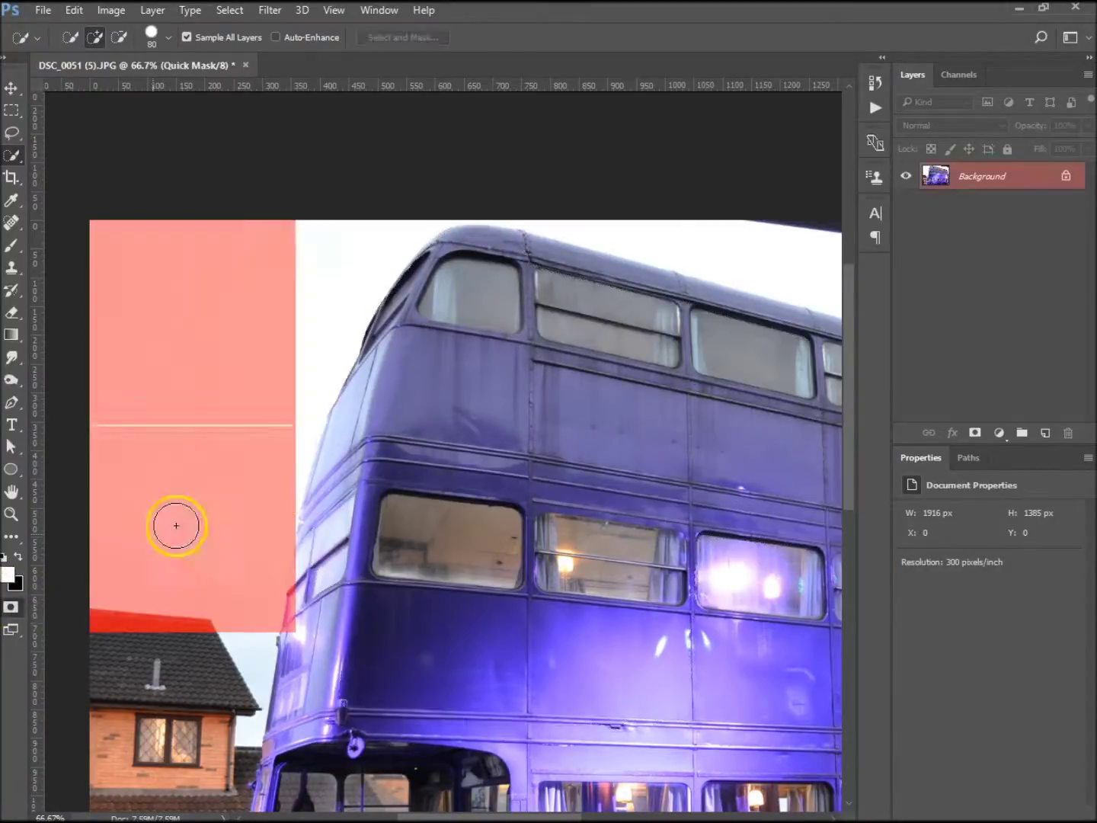
pyautogui.doubleClick(10, 609)
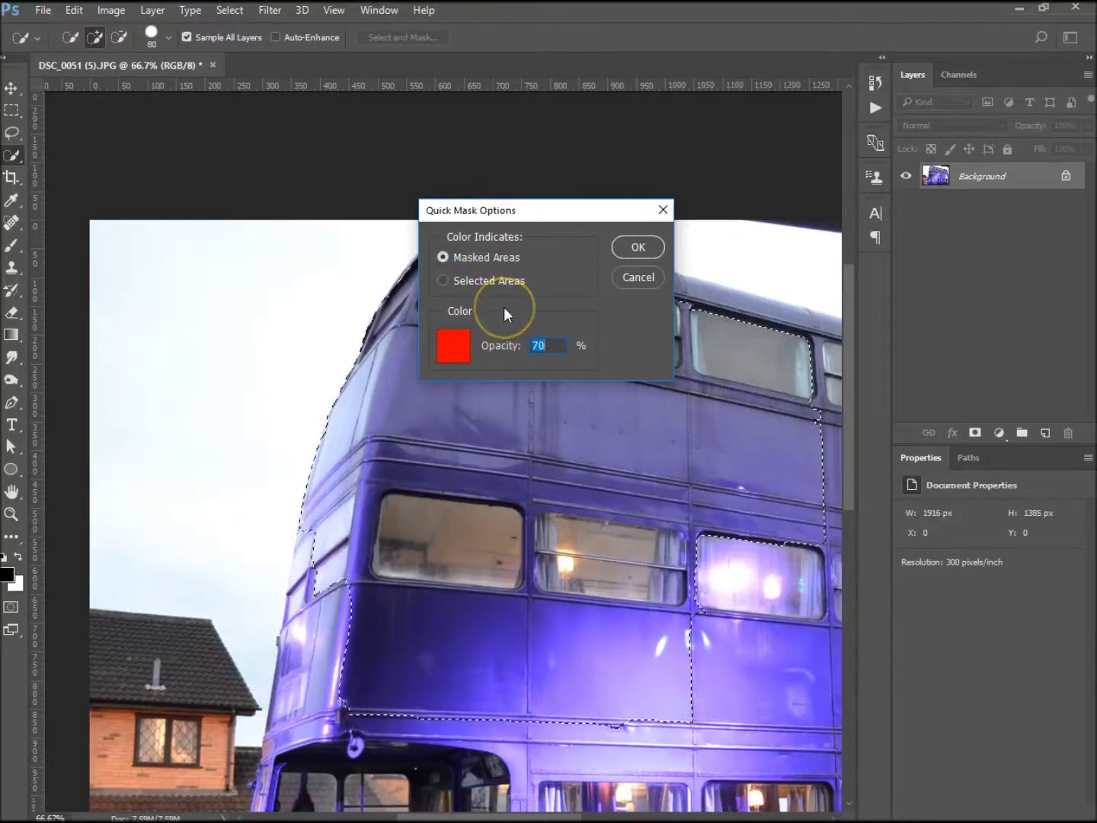
pyautogui.click(654, 276)
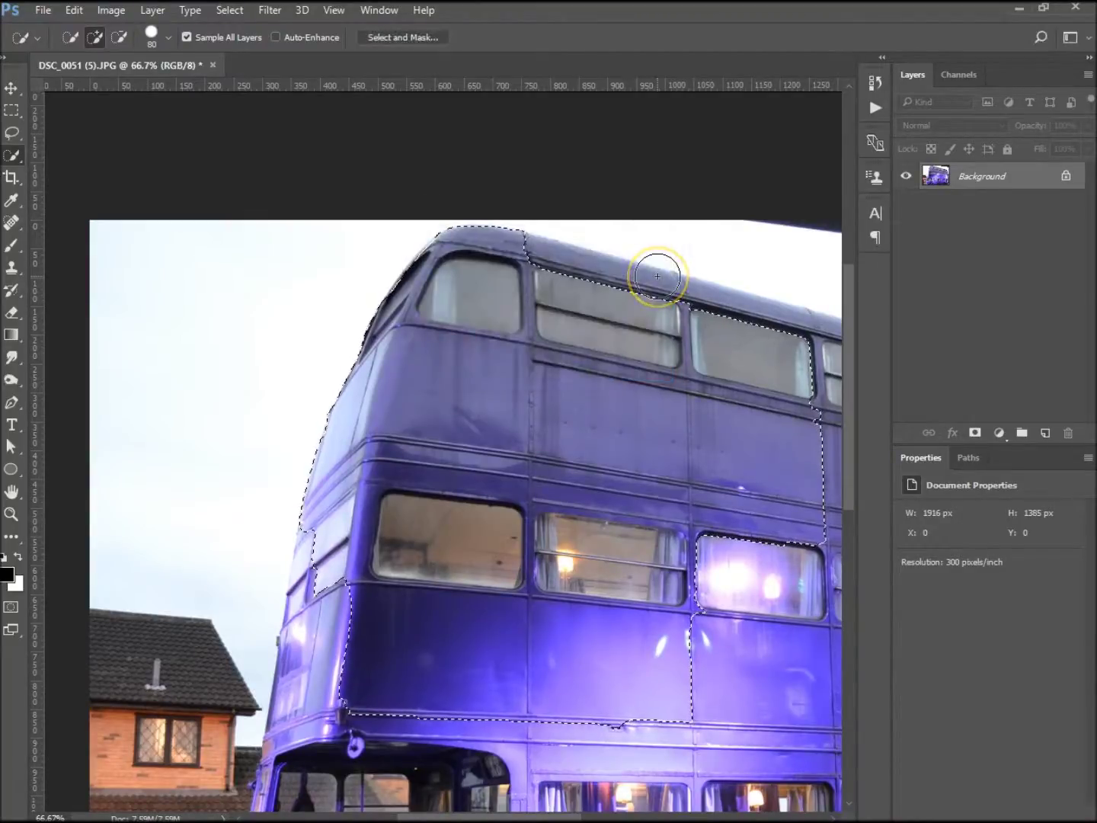